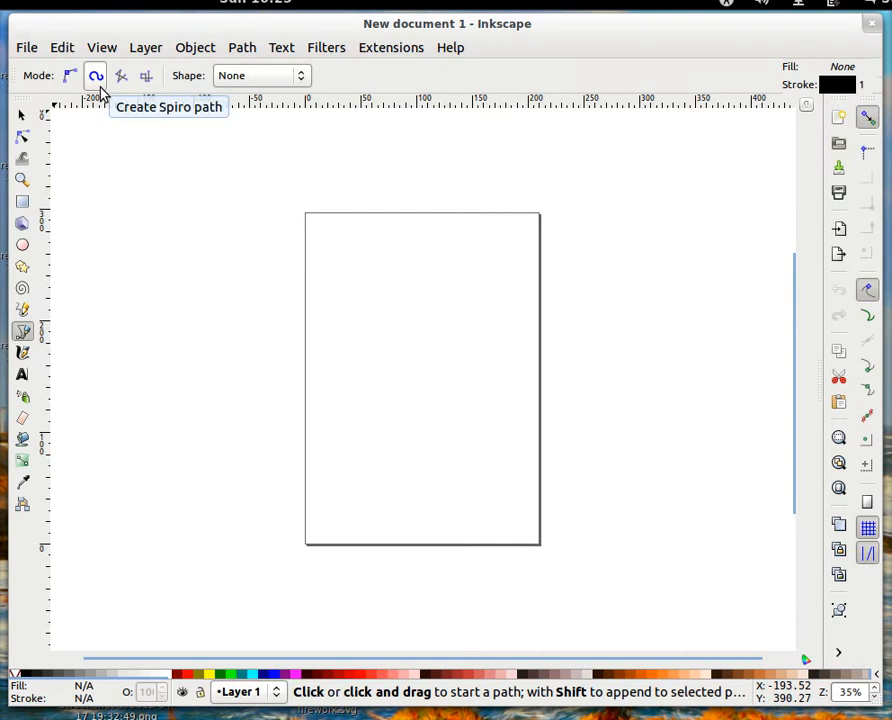
- Set the Spiro path shape to None and draw an S-curve from lower left to upper right
{"action": "left_click", "coordinate": [302, 79]}
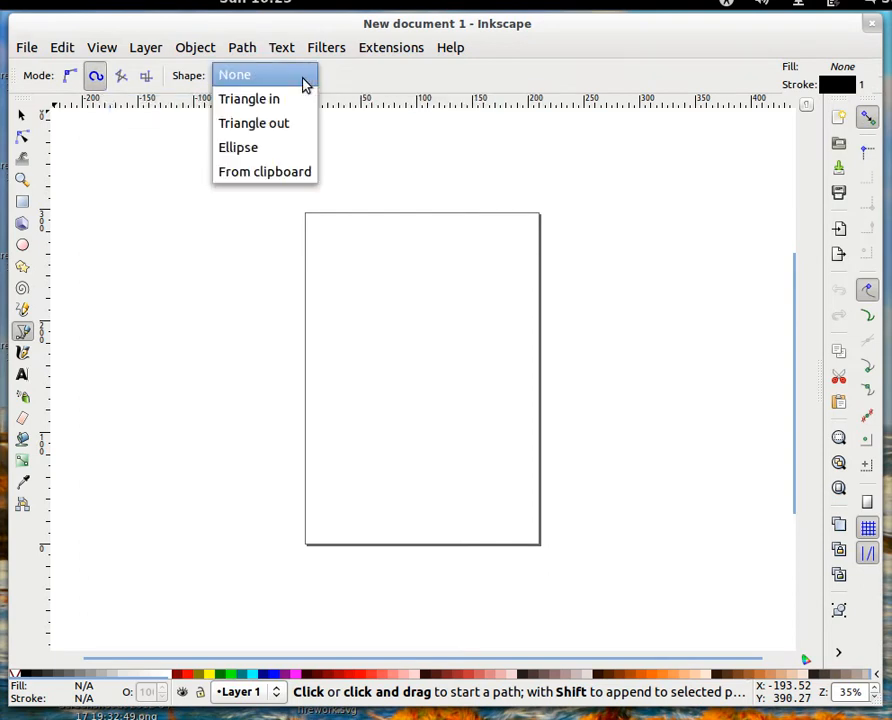
{"action": "left_click", "coordinate": [234, 84]}
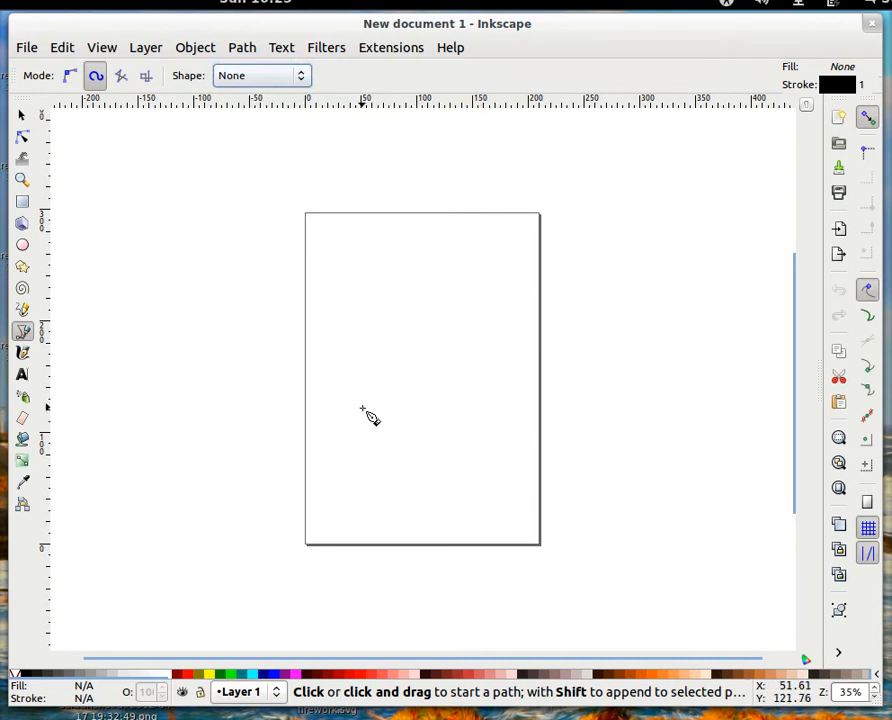
{"action": "left_click", "coordinate": [327, 407]}
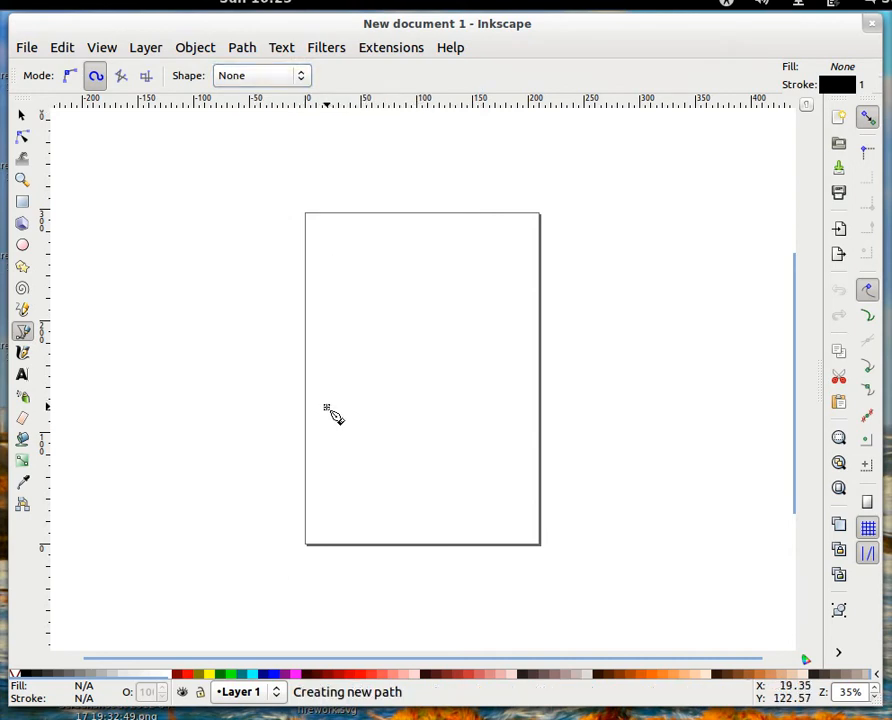
{"action": "left_click_drag", "start_coordinate": [373, 379], "coordinate": [390, 362]}
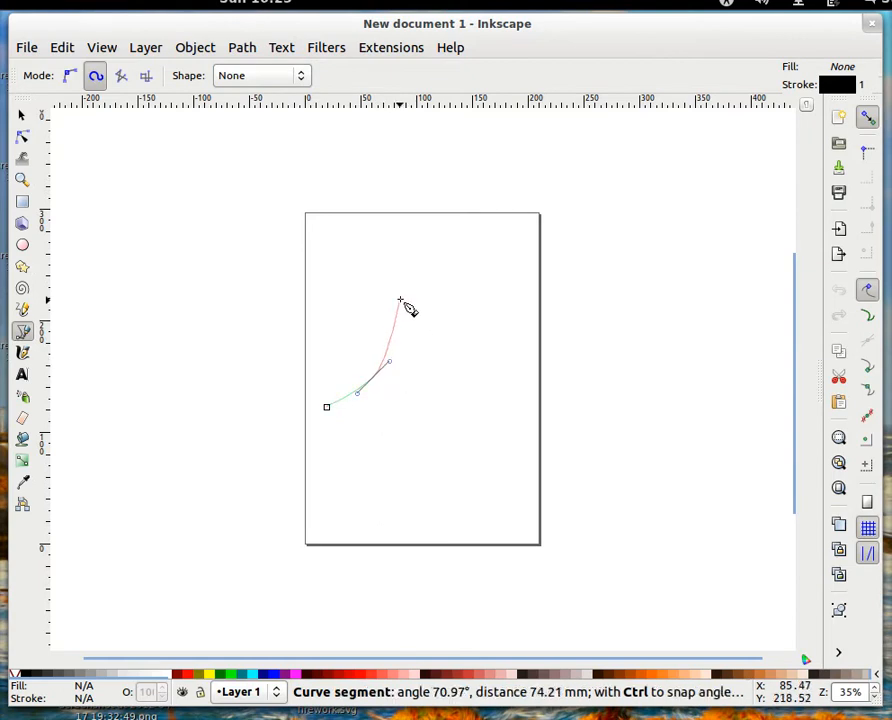
{"action": "left_click_drag", "start_coordinate": [403, 297], "coordinate": [417, 277]}
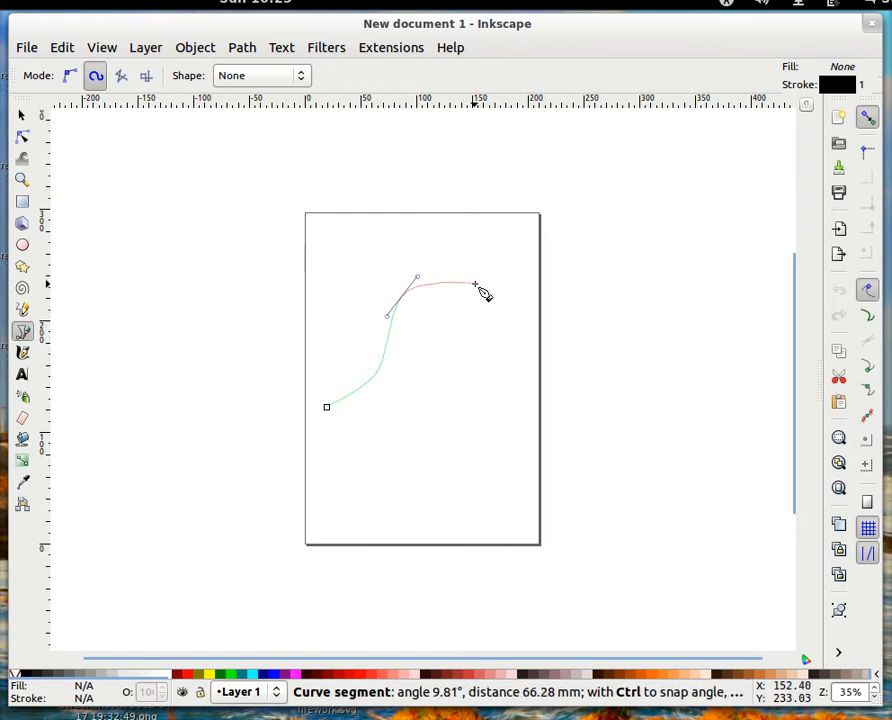
{"action": "left_click", "coordinate": [474, 284]}
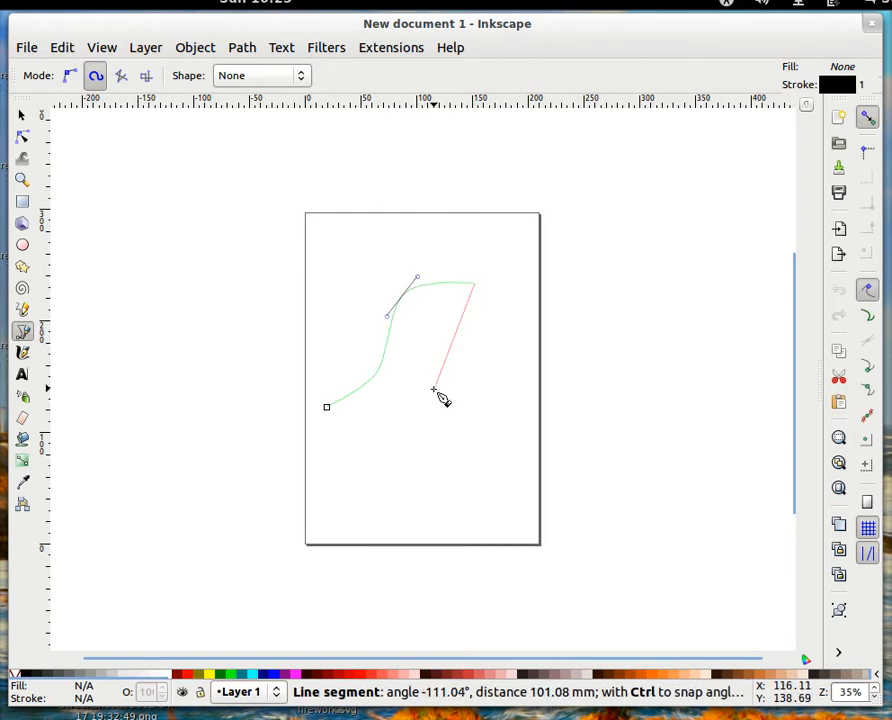
{"action": "key", "text": "Return"}
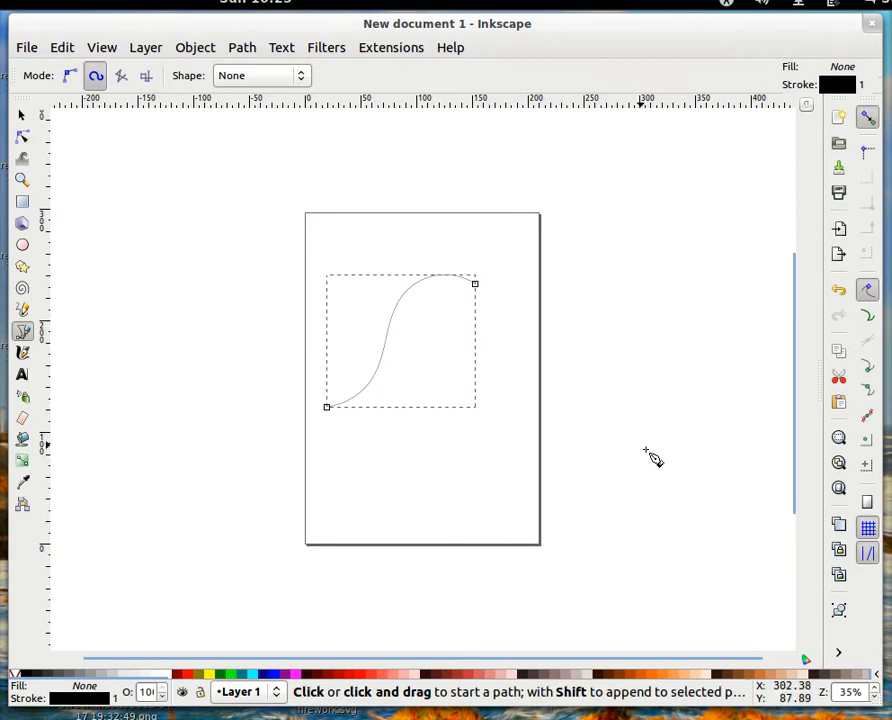
- In Fill and Stroke, give the curve a 1.5 mm stroke width with round caps
{"action": "left_click", "coordinate": [839, 653]}
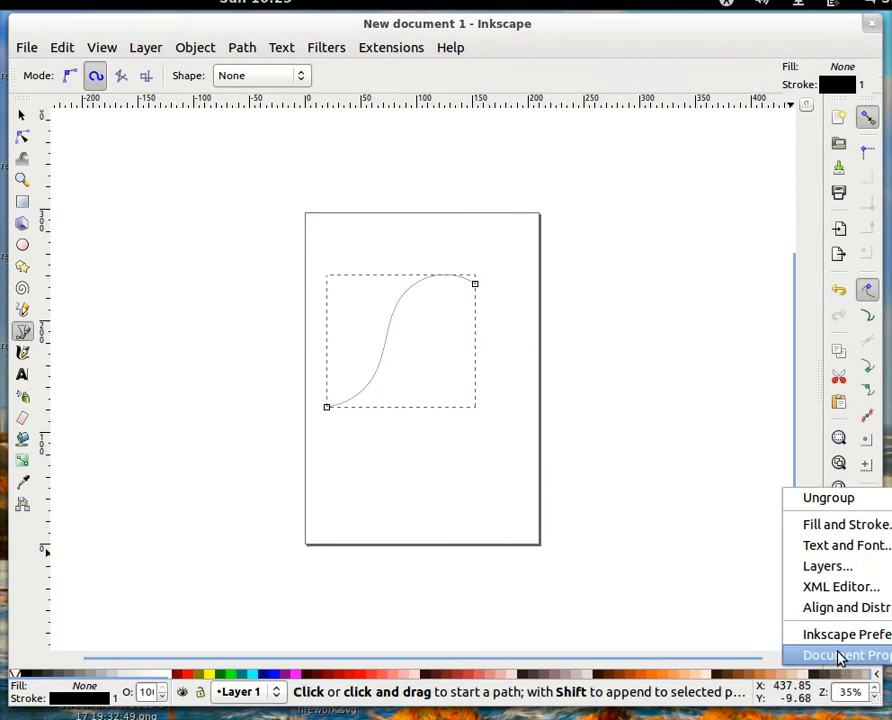
{"action": "left_click", "coordinate": [833, 526]}
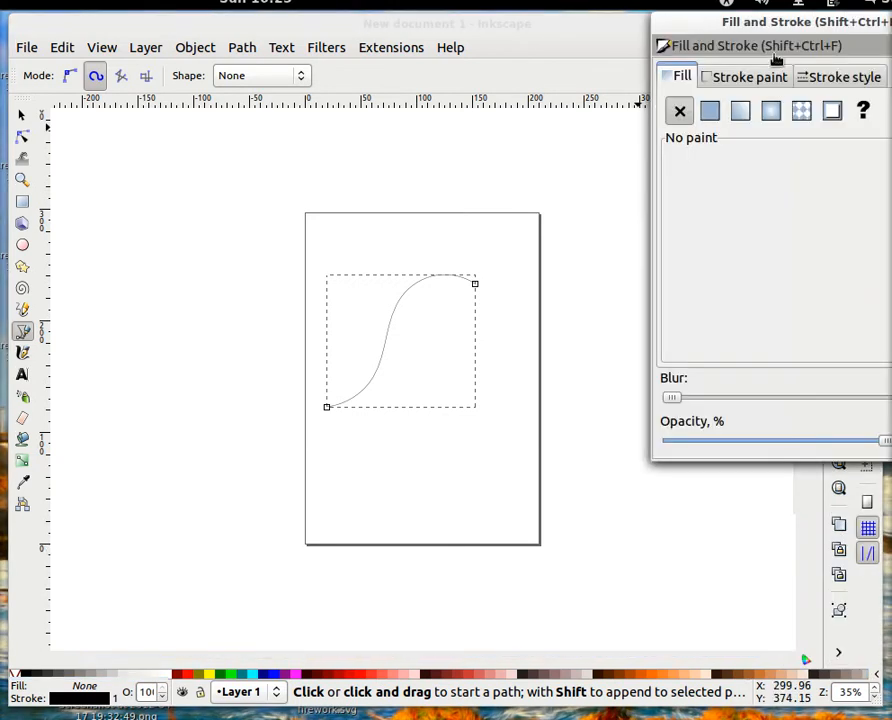
{"action": "left_click_drag", "start_coordinate": [720, 30], "coordinate": [595, 76]}
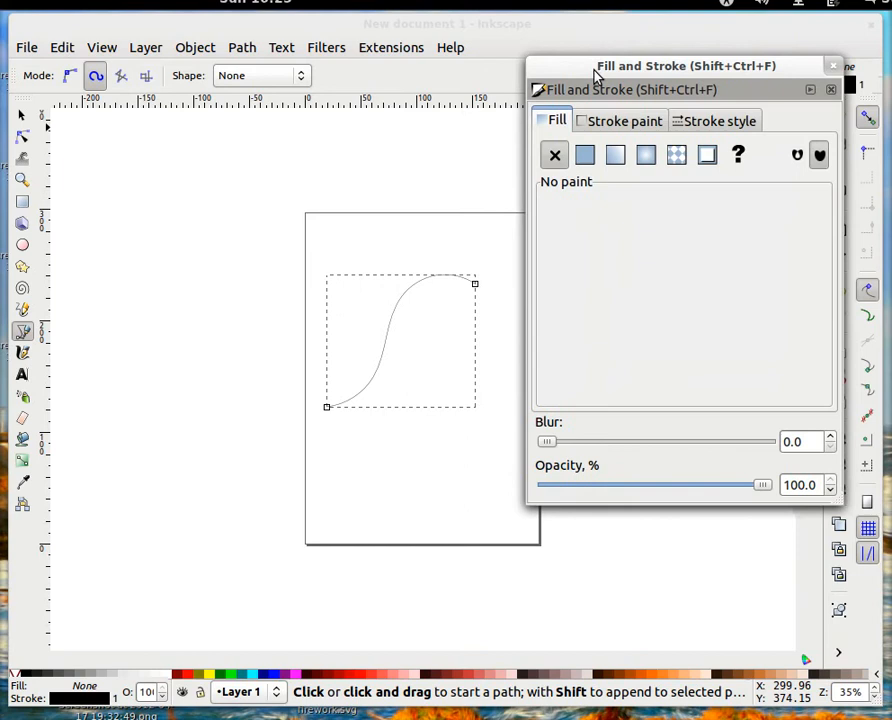
{"action": "left_click", "coordinate": [705, 131]}
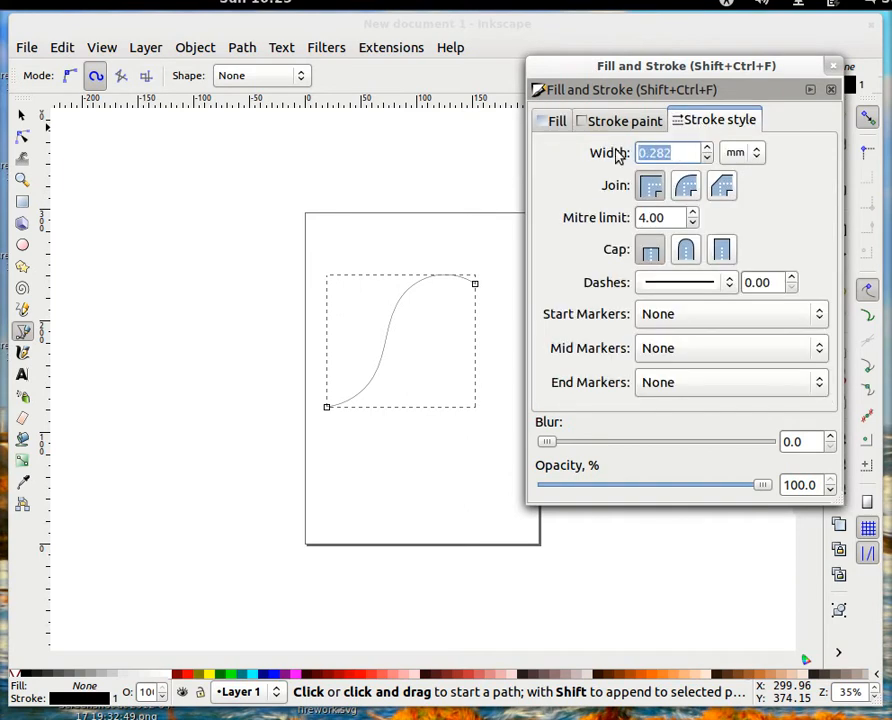
{"action": "type", "text": "1.5"}
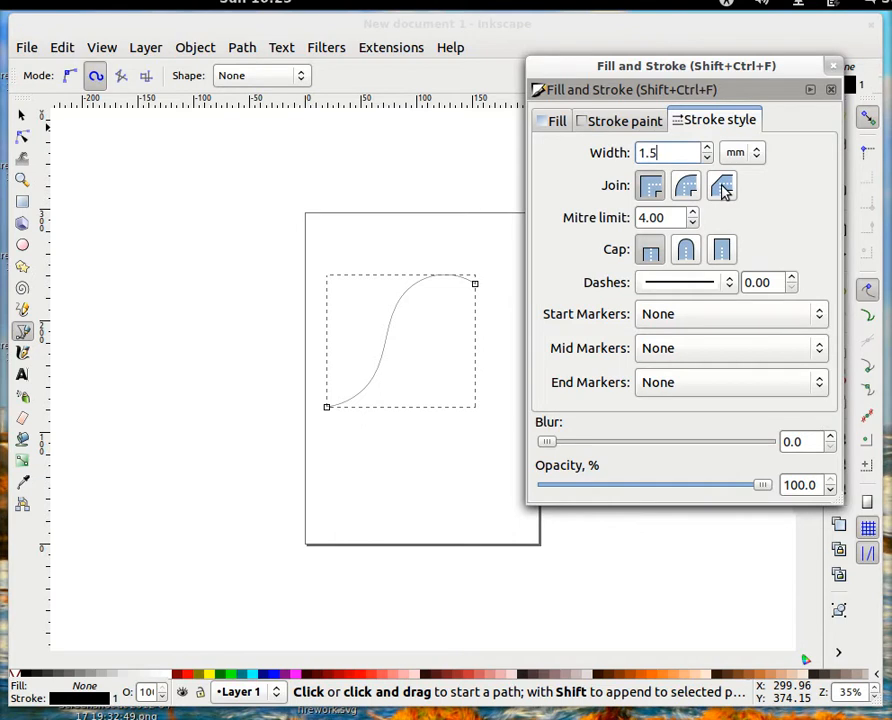
{"action": "left_click", "coordinate": [686, 252]}
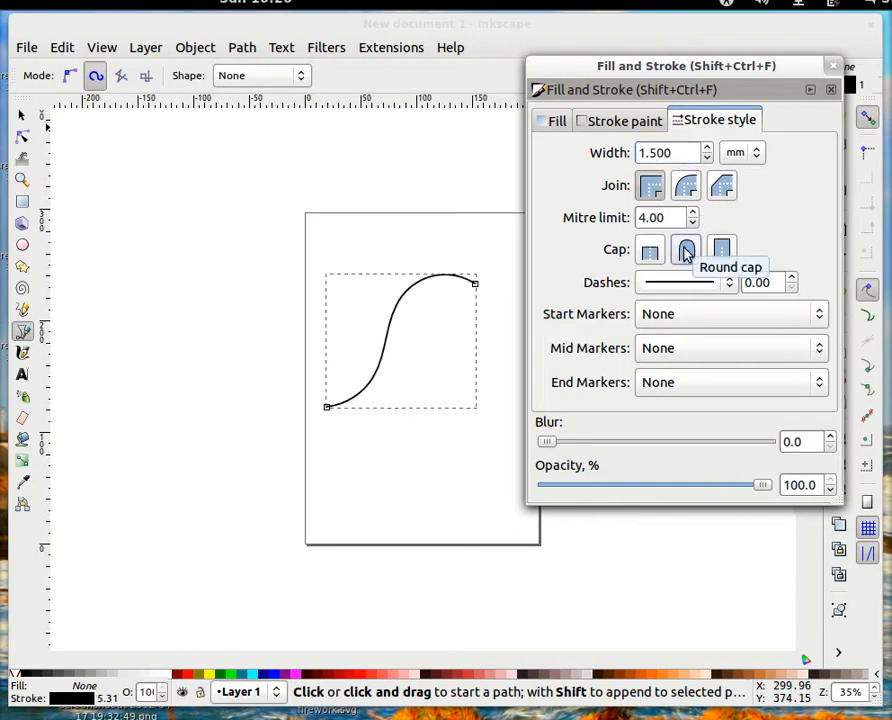
- Turn the stroke paint red (df0000ff), dock the panel and return to the Selector
{"action": "left_click", "coordinate": [612, 124]}
{"action": "mouse_move", "coordinate": [646, 238]}
{"action": "left_mouse_down"}
{"action": "mouse_move", "coordinate": [634, 236]}
{"action": "mouse_move", "coordinate": [742, 242]}
{"action": "left_mouse_up"}
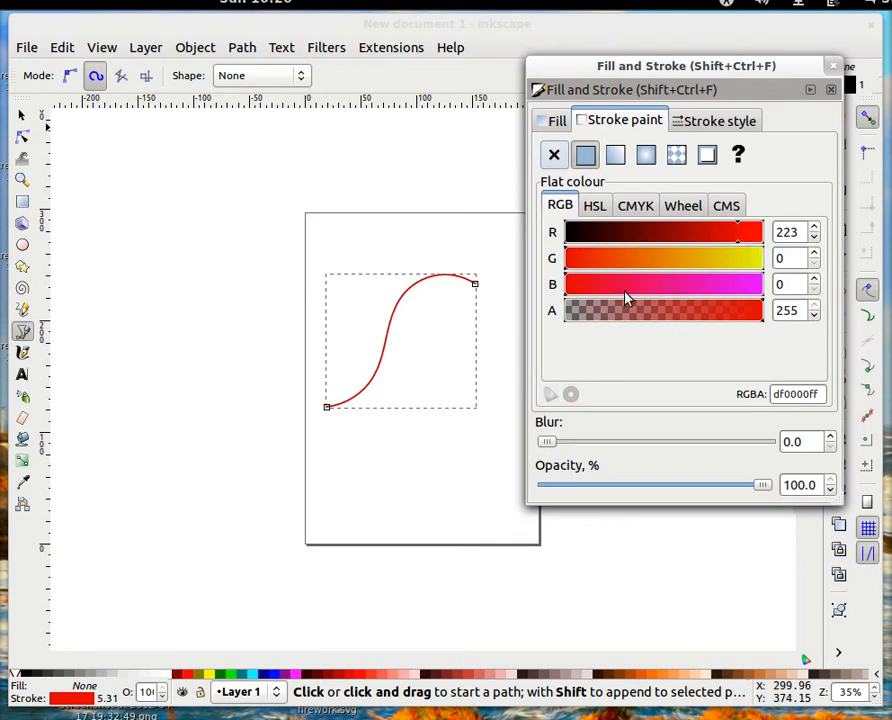
{"action": "left_click", "coordinate": [810, 91]}
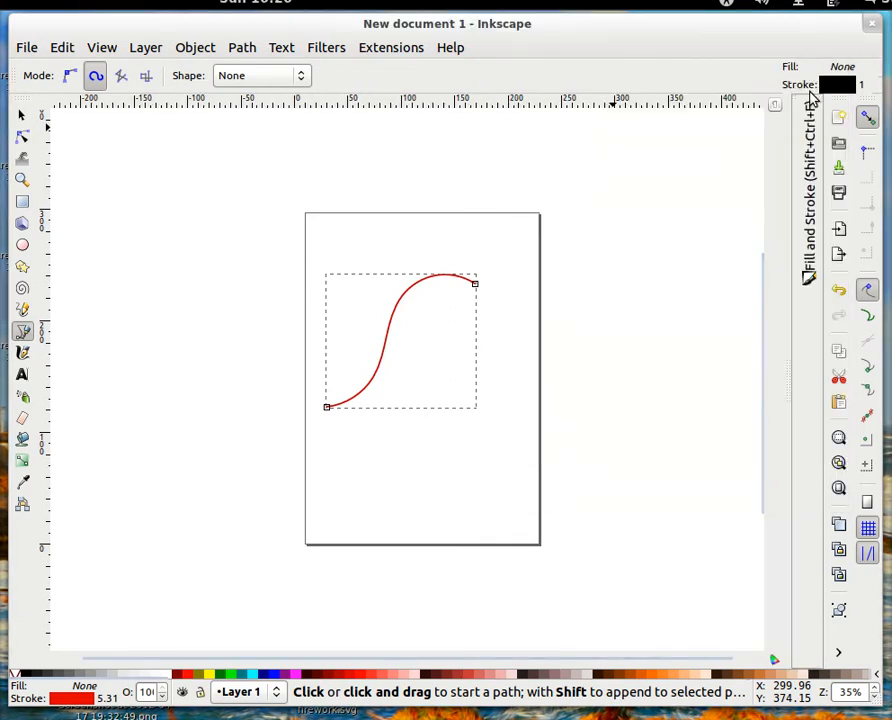
{"action": "left_click", "coordinate": [22, 116]}
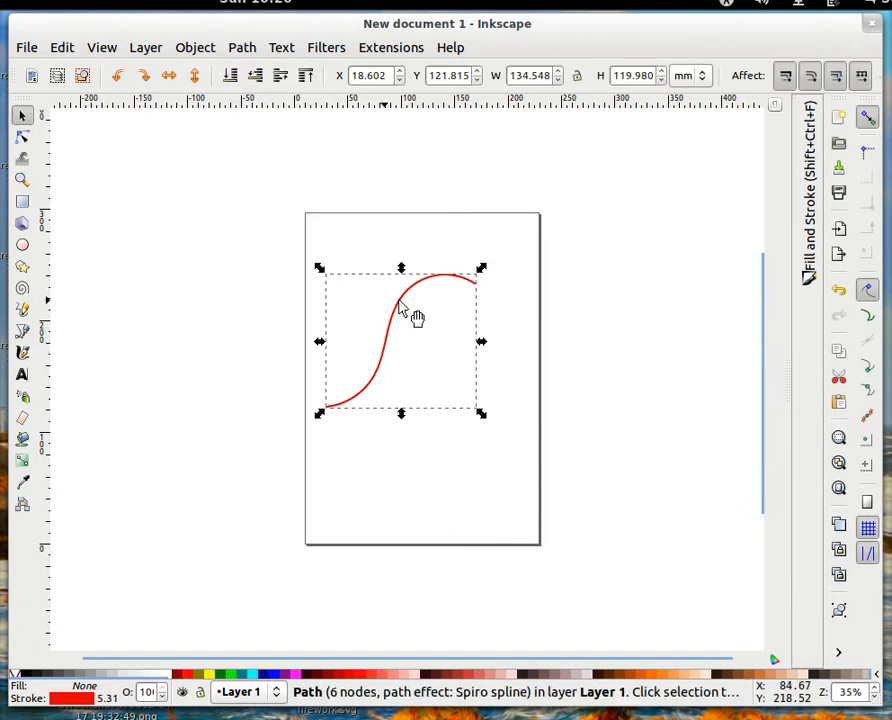
- Duplicate the curve to the right and restroke the copy green with R 0, G 212
{"action": "left_click_drag", "start_coordinate": [404, 303], "coordinate": [543, 309]}
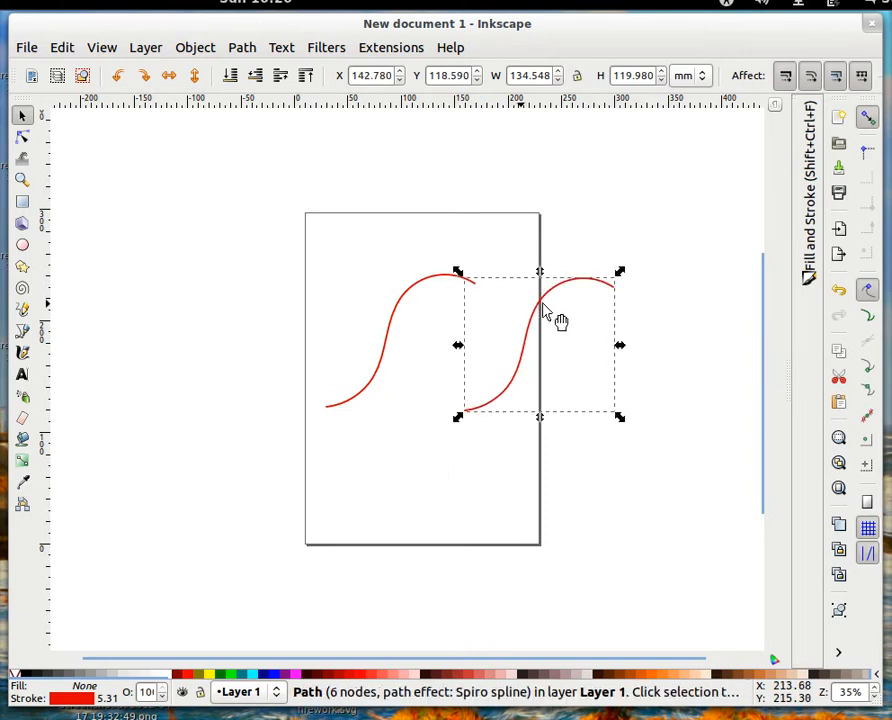
{"action": "left_click", "coordinate": [811, 228]}
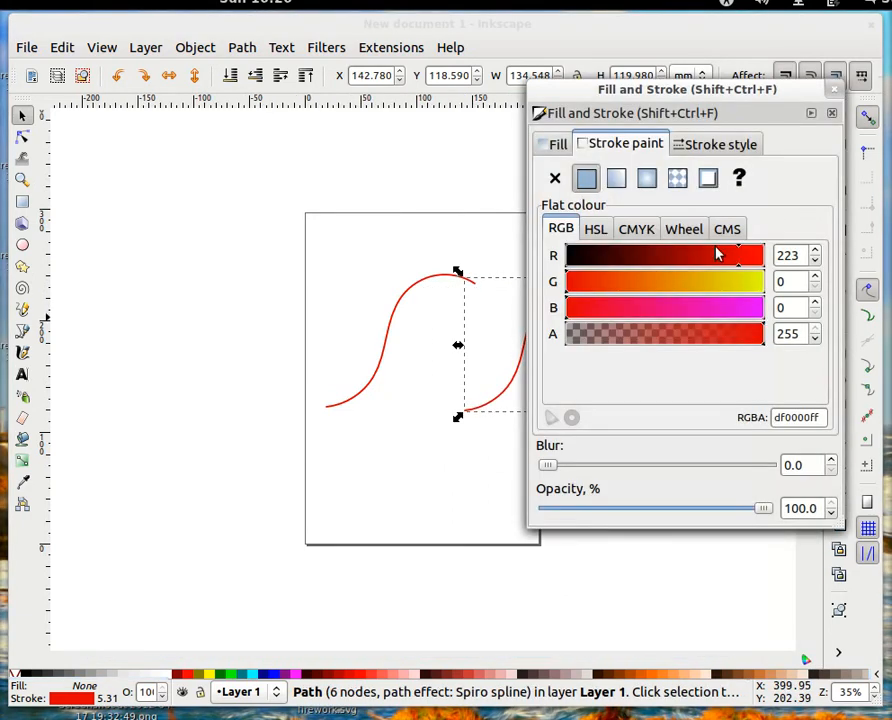
{"action": "left_click_drag", "start_coordinate": [730, 258], "coordinate": [566, 258]}
{"action": "left_click_drag", "start_coordinate": [644, 284], "coordinate": [731, 288]}
{"action": "mouse_move", "coordinate": [554, 94]}
{"action": "left_mouse_down"}
{"action": "mouse_move", "coordinate": [592, 121]}
{"action": "mouse_move", "coordinate": [636, 182]}
{"action": "left_mouse_up"}
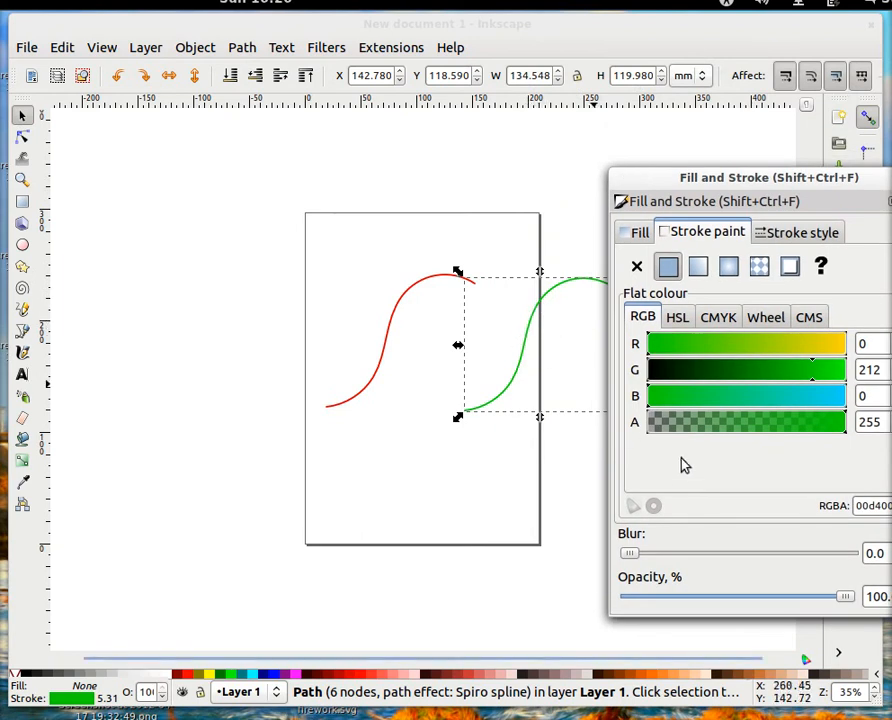
{"action": "left_click_drag", "start_coordinate": [843, 185], "coordinate": [772, 182]}
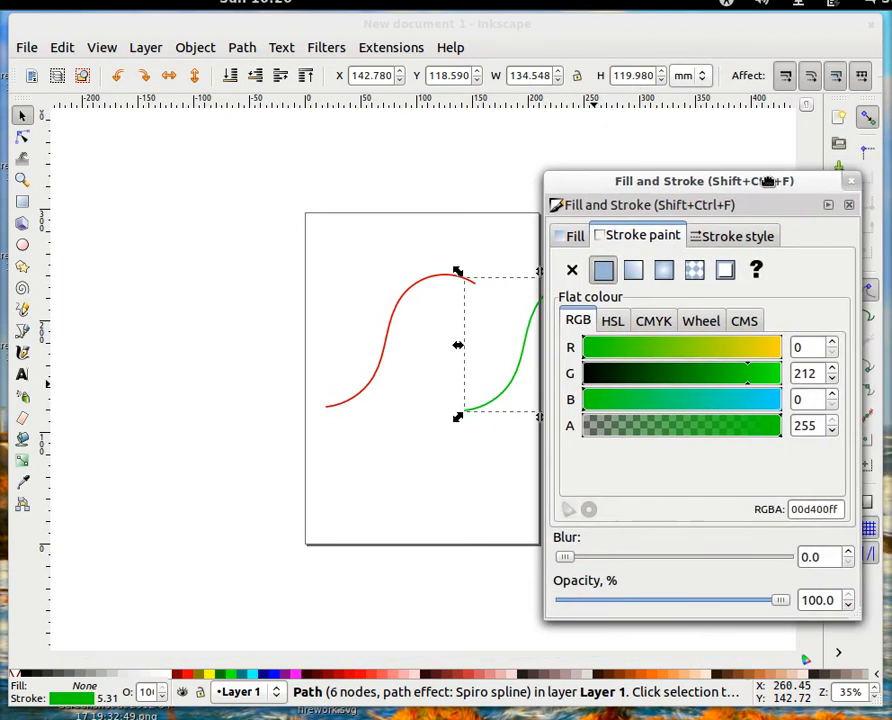
{"action": "left_click", "coordinate": [832, 206]}
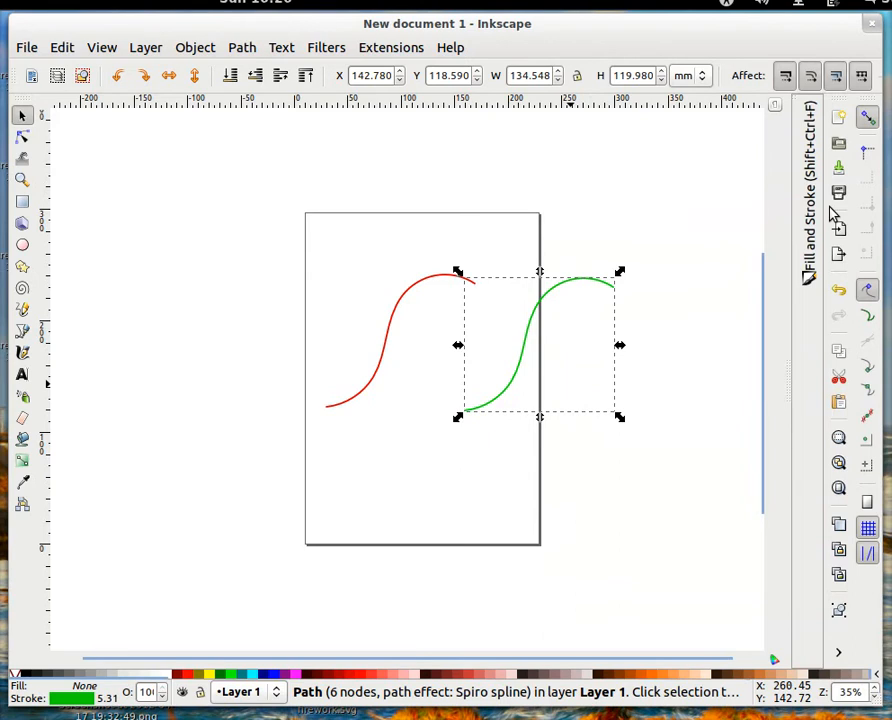
- Drag the green curve's nodes onto the red curve's endpoints, bowing it around the bottom and right
{"action": "left_click_drag", "start_coordinate": [556, 294], "coordinate": [495, 331]}
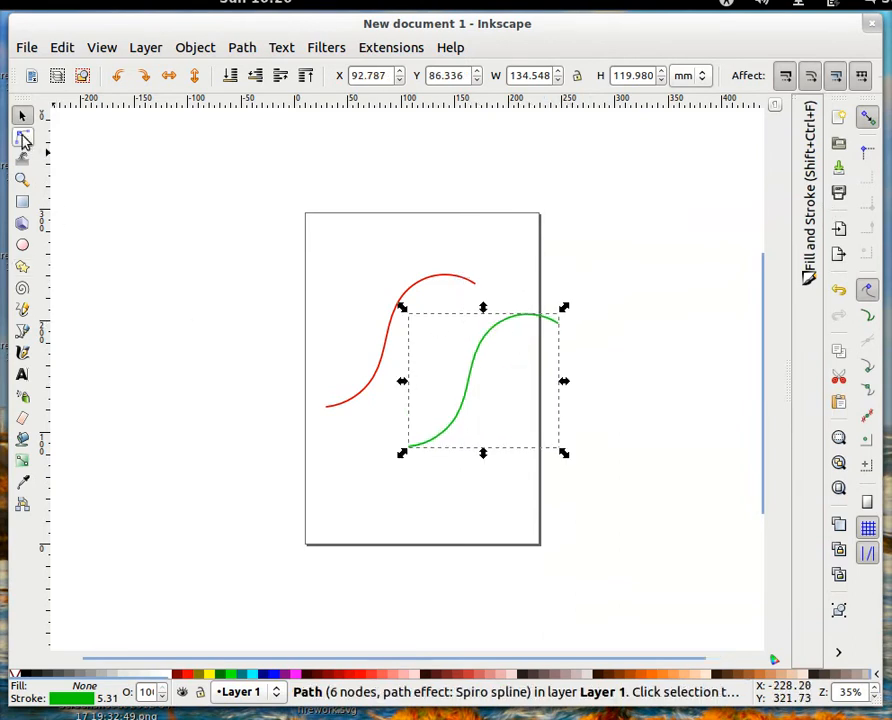
{"action": "left_click", "coordinate": [22, 139]}
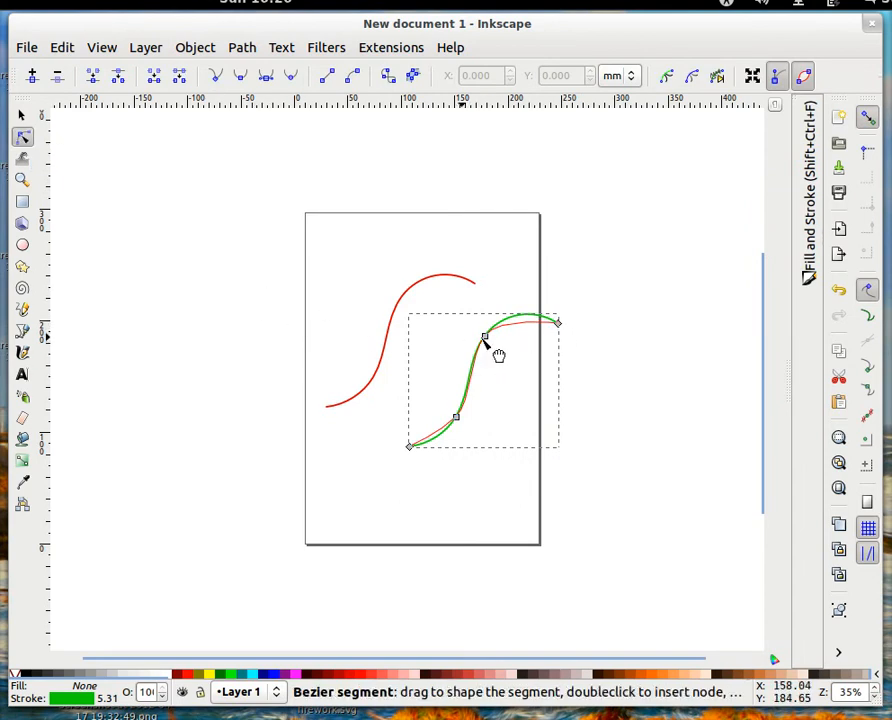
{"action": "left_click_drag", "start_coordinate": [486, 339], "coordinate": [572, 408]}
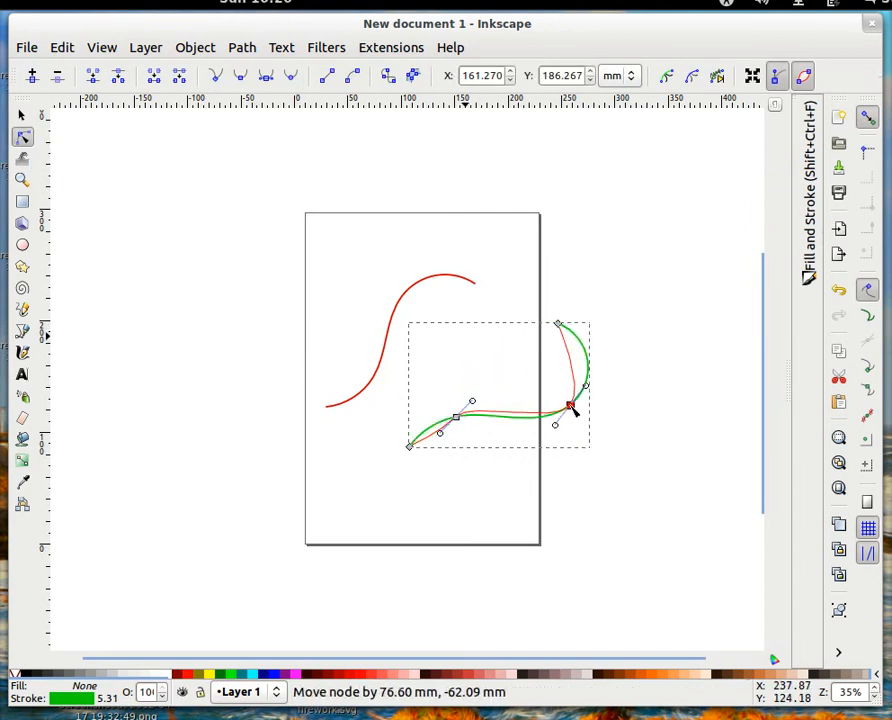
{"action": "left_click_drag", "start_coordinate": [560, 325], "coordinate": [476, 287]}
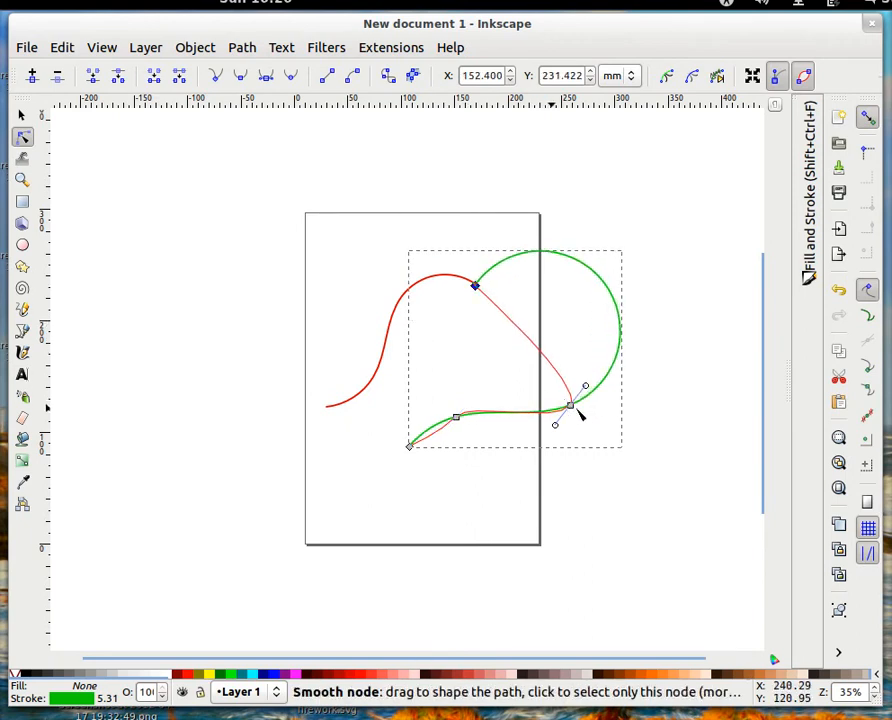
{"action": "left_click_drag", "start_coordinate": [576, 412], "coordinate": [493, 375]}
{"action": "left_click_drag", "start_coordinate": [410, 447], "coordinate": [325, 409]}
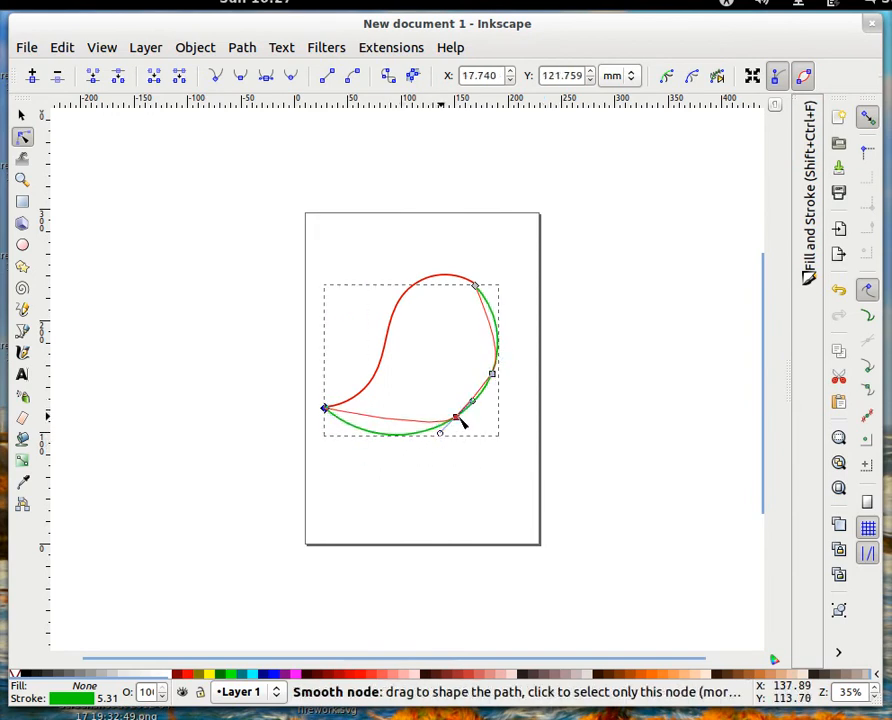
{"action": "mouse_move", "coordinate": [457, 420]}
{"action": "left_mouse_down"}
{"action": "mouse_move", "coordinate": [444, 390]}
{"action": "mouse_move", "coordinate": [451, 428]}
{"action": "left_mouse_up"}
{"action": "left_click_drag", "start_coordinate": [481, 288], "coordinate": [482, 290]}
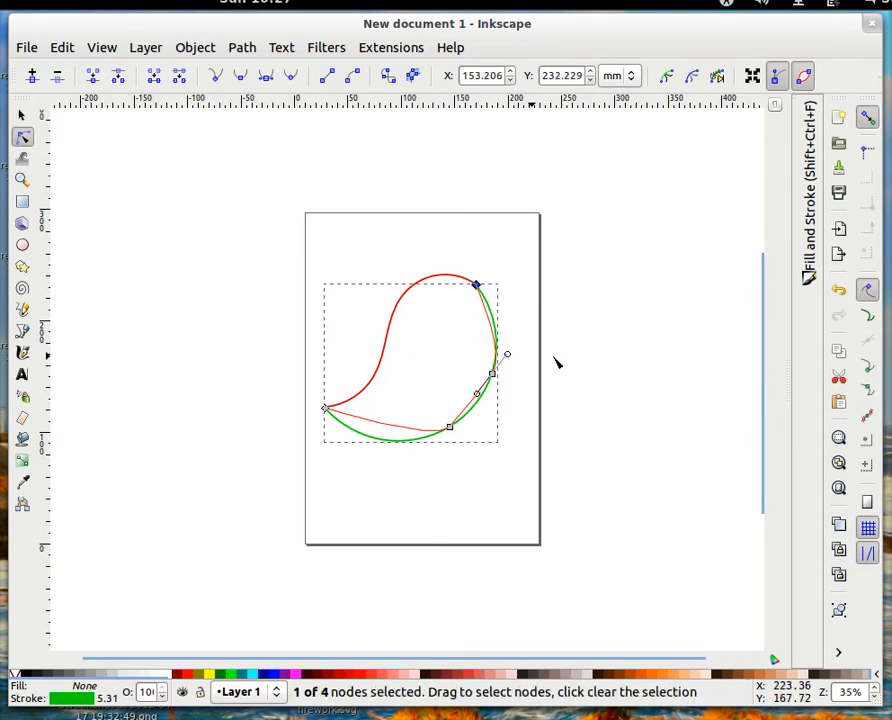
{"action": "left_click", "coordinate": [21, 116]}
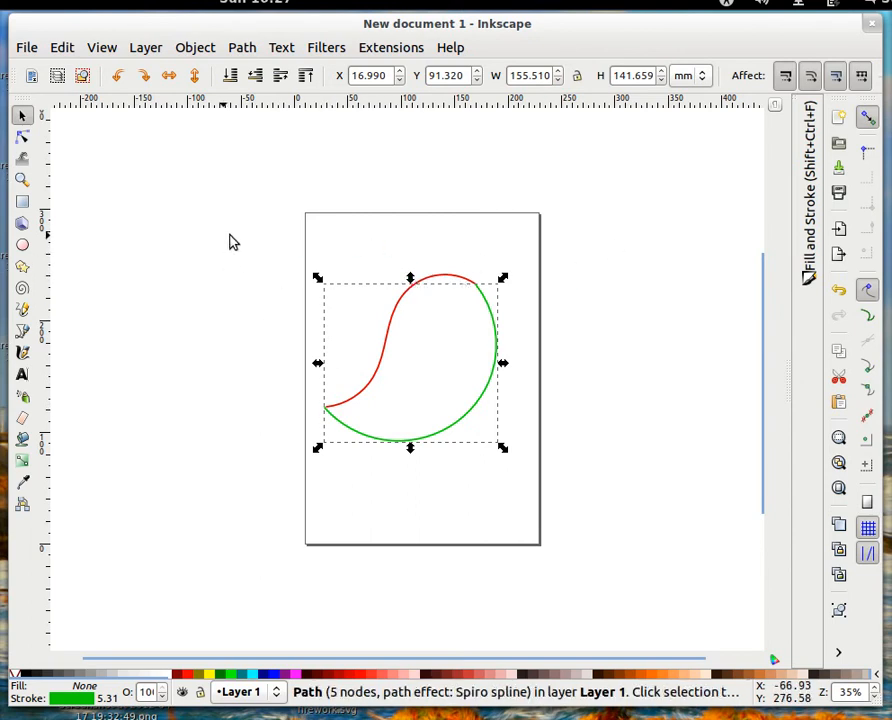
- Select both curves and convert them with Path > Object to Path
{"action": "left_click_drag", "start_coordinate": [229, 241], "coordinate": [562, 527]}
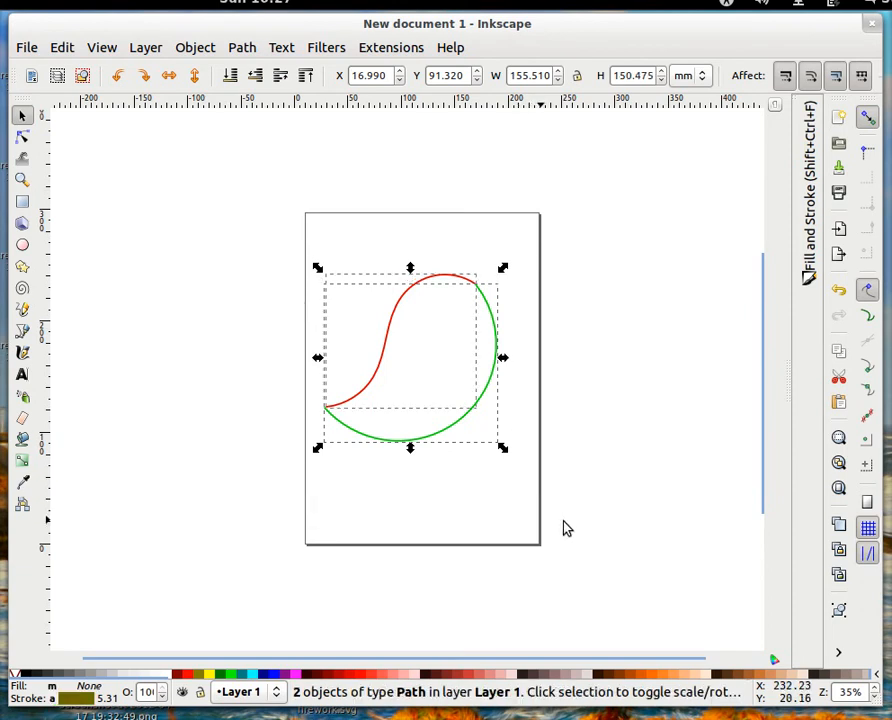
{"action": "left_click", "coordinate": [196, 52]}
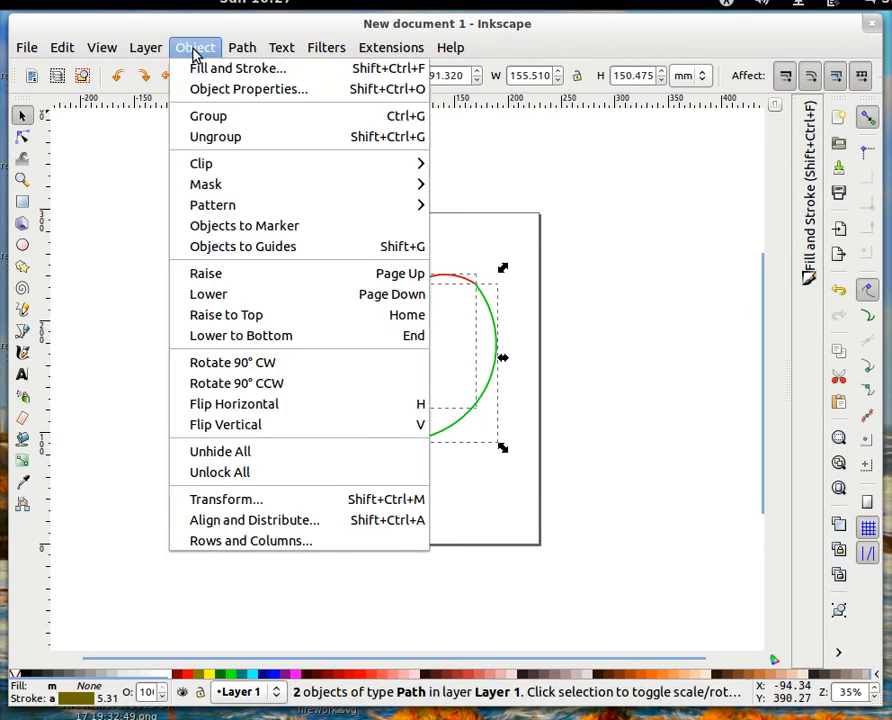
{"action": "mouse_move", "coordinate": [238, 49]}
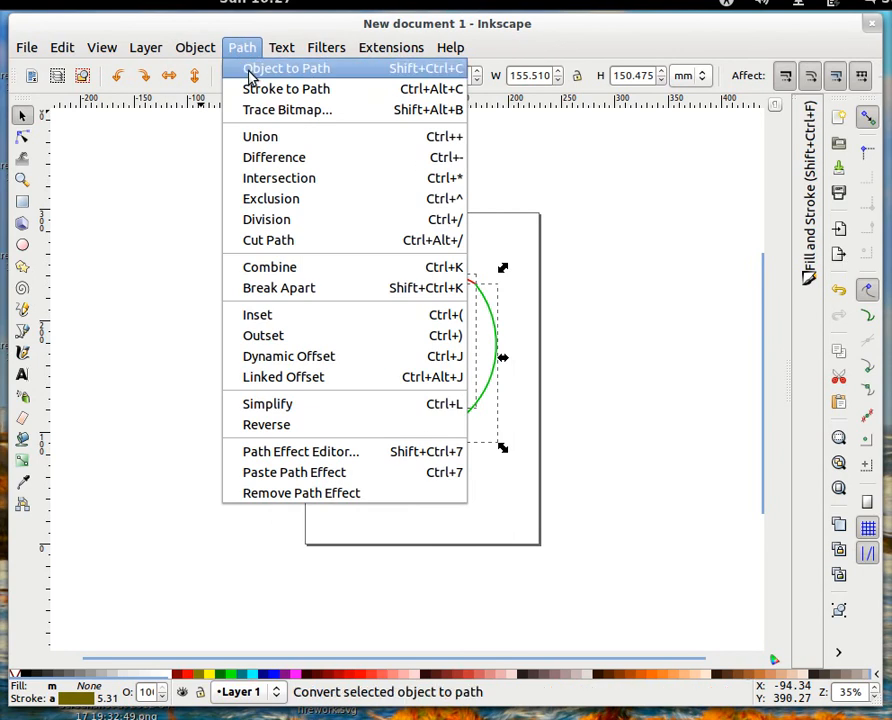
{"action": "left_click", "coordinate": [250, 74]}
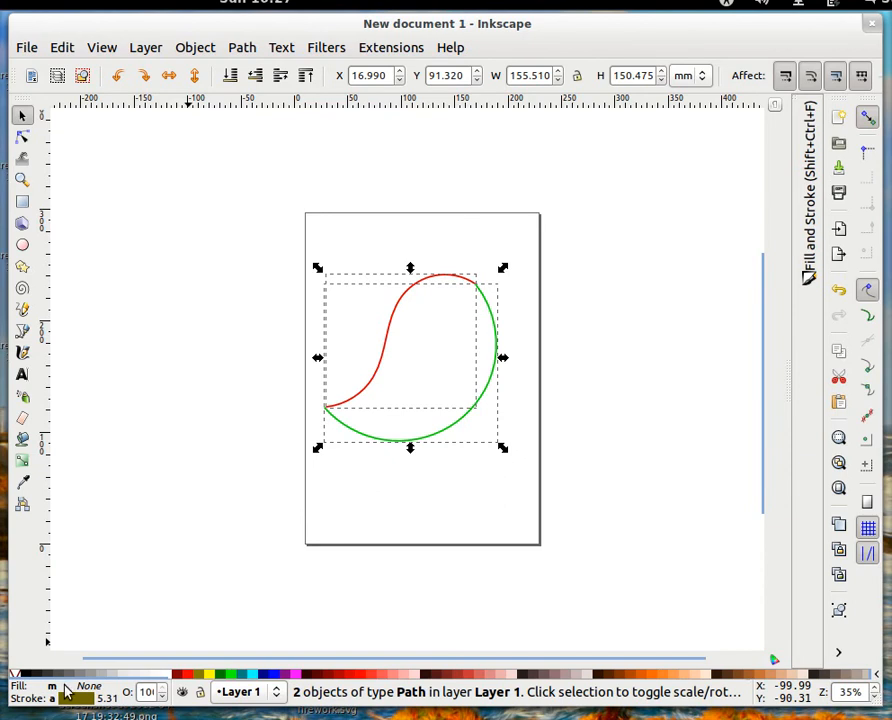
- Check the red and green paths individually, then rubber-band select both again
{"action": "left_click", "coordinate": [158, 458]}
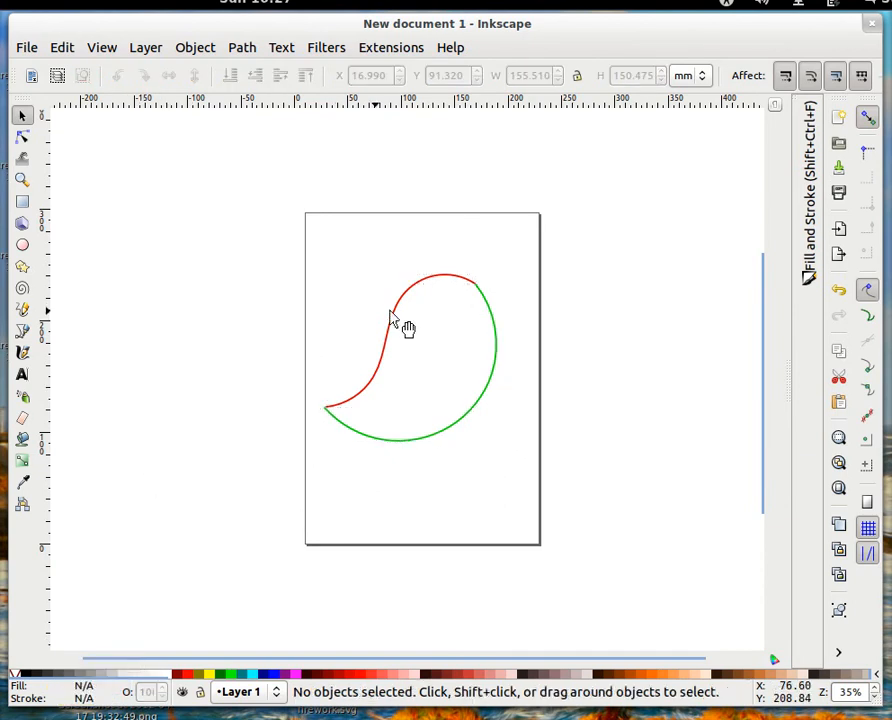
{"action": "left_click", "coordinate": [392, 313]}
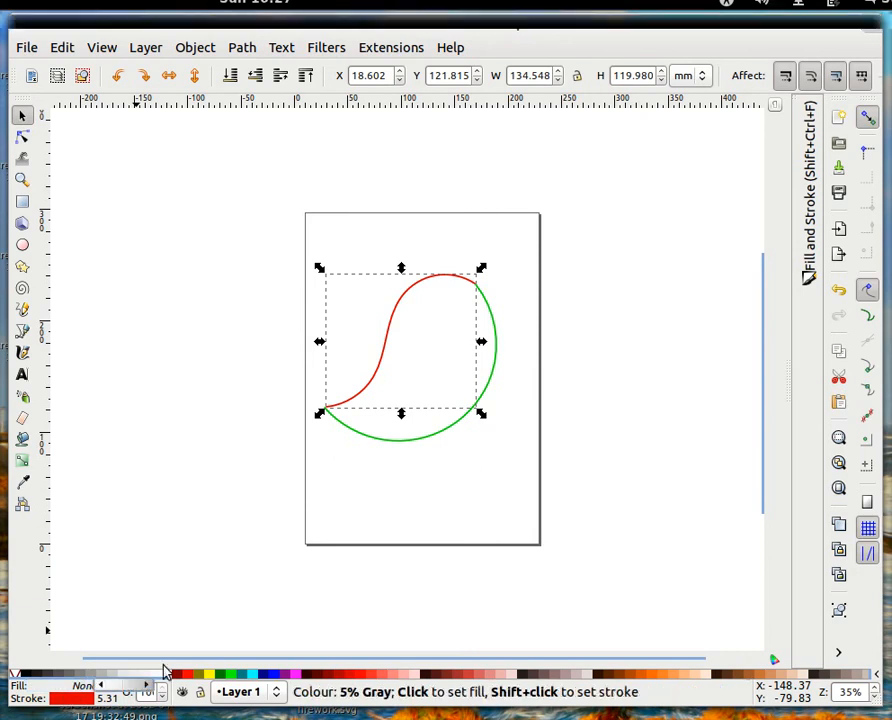
{"action": "left_click", "coordinate": [456, 428]}
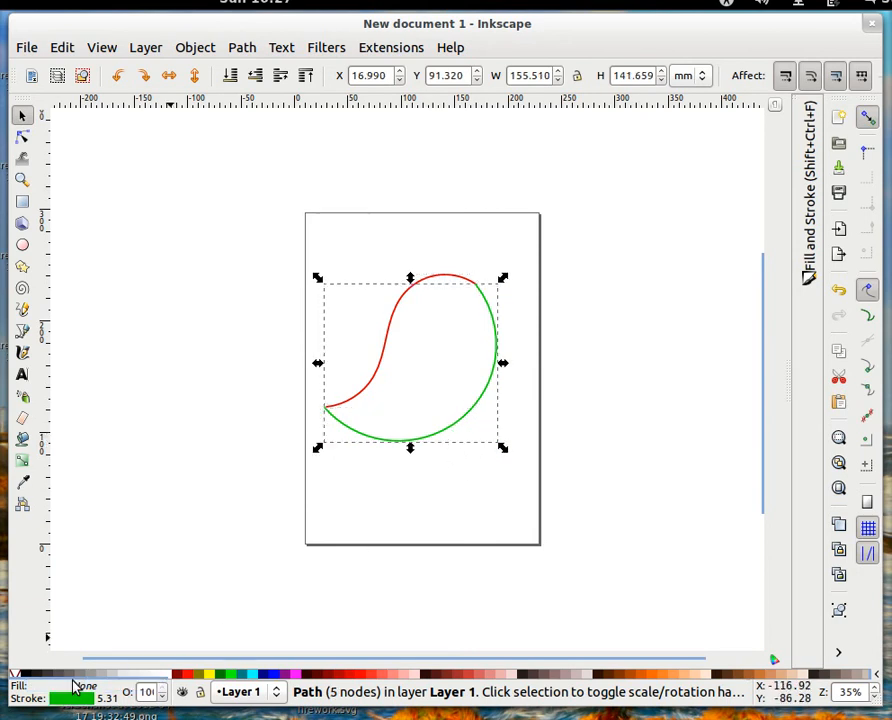
{"action": "left_click", "coordinate": [222, 442]}
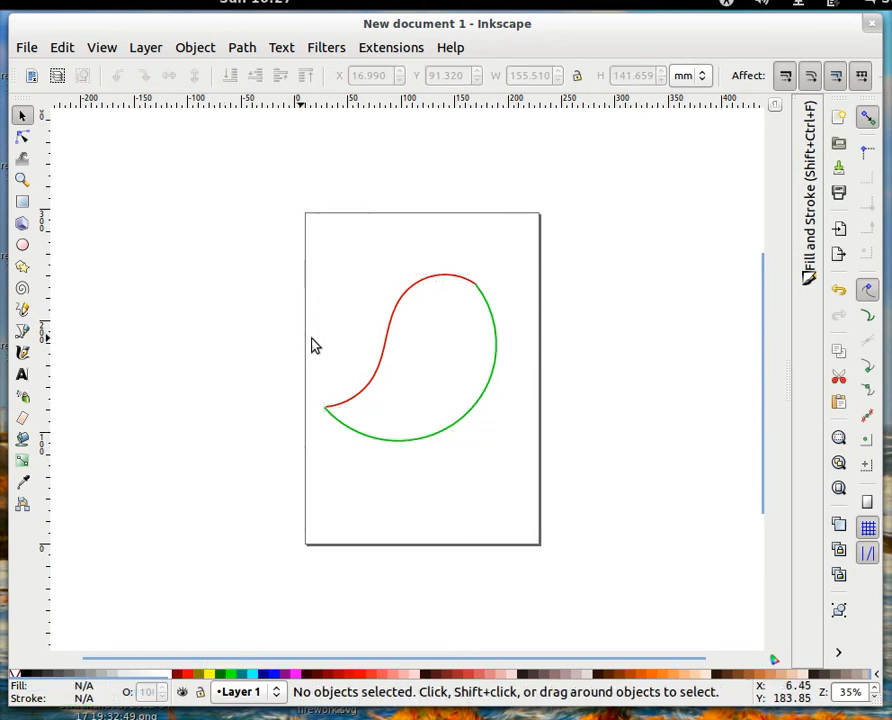
{"action": "left_click_drag", "start_coordinate": [256, 227], "coordinate": [591, 546]}
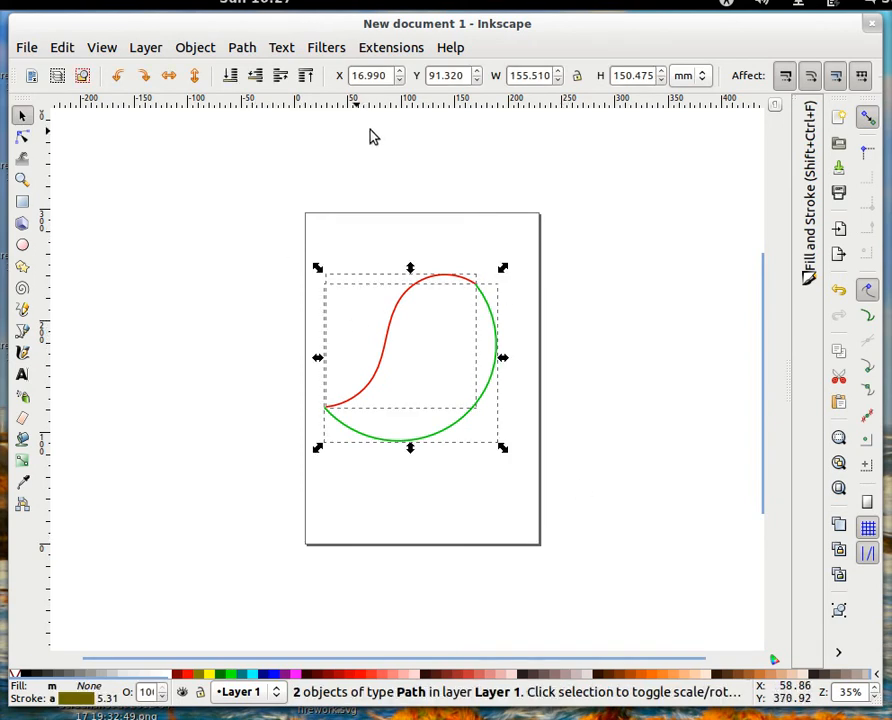
- Open Extensions > Generate from Path > Interpolate and enable Live preview of the 20-step blend
{"action": "left_click", "coordinate": [372, 50]}
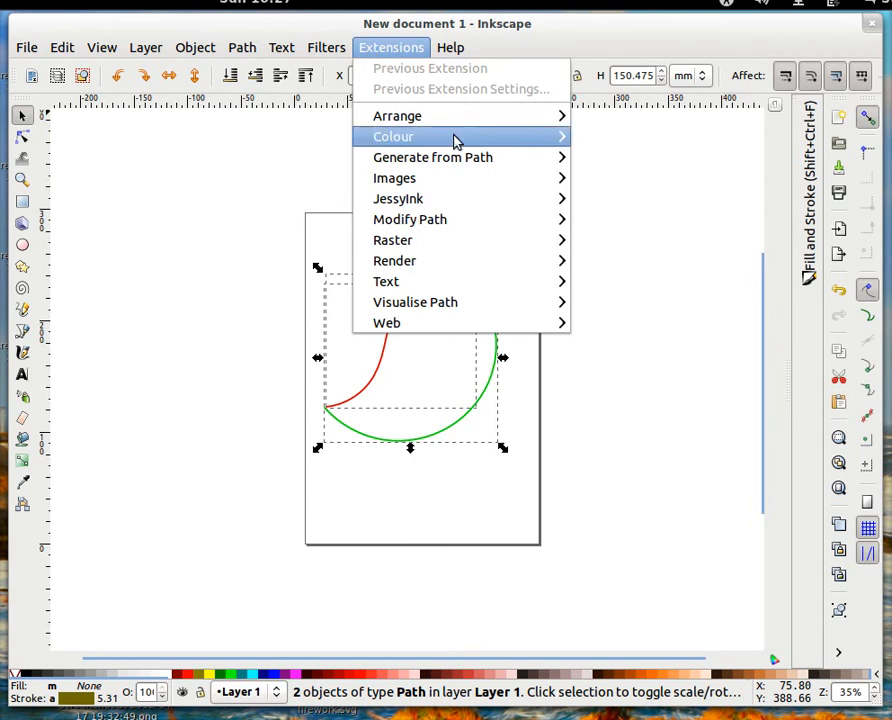
{"action": "mouse_move", "coordinate": [445, 163]}
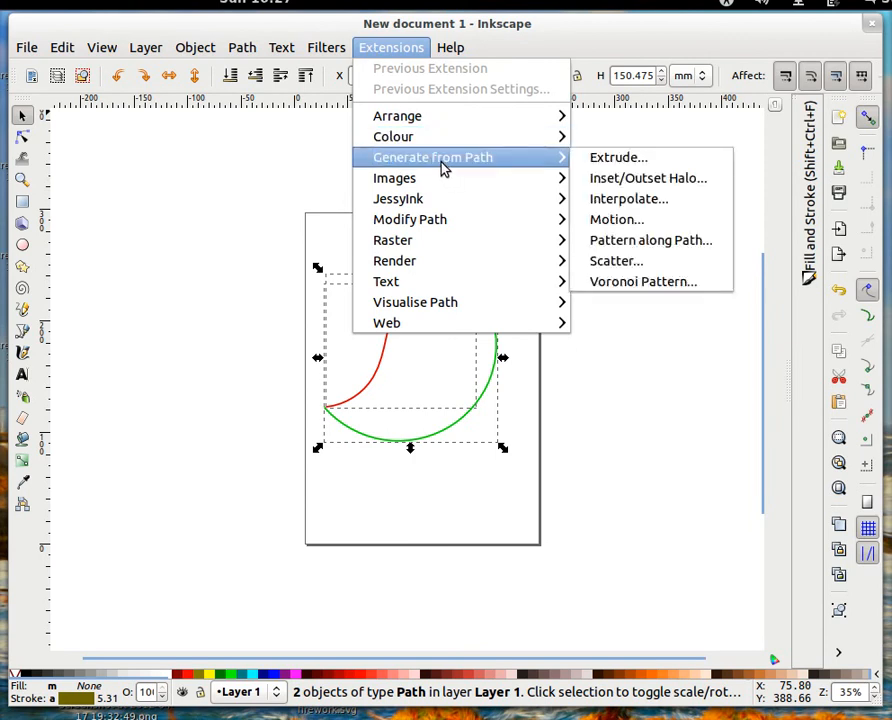
{"action": "left_click", "coordinate": [665, 205]}
{"action": "left_click_drag", "start_coordinate": [458, 278], "coordinate": [184, 143]}
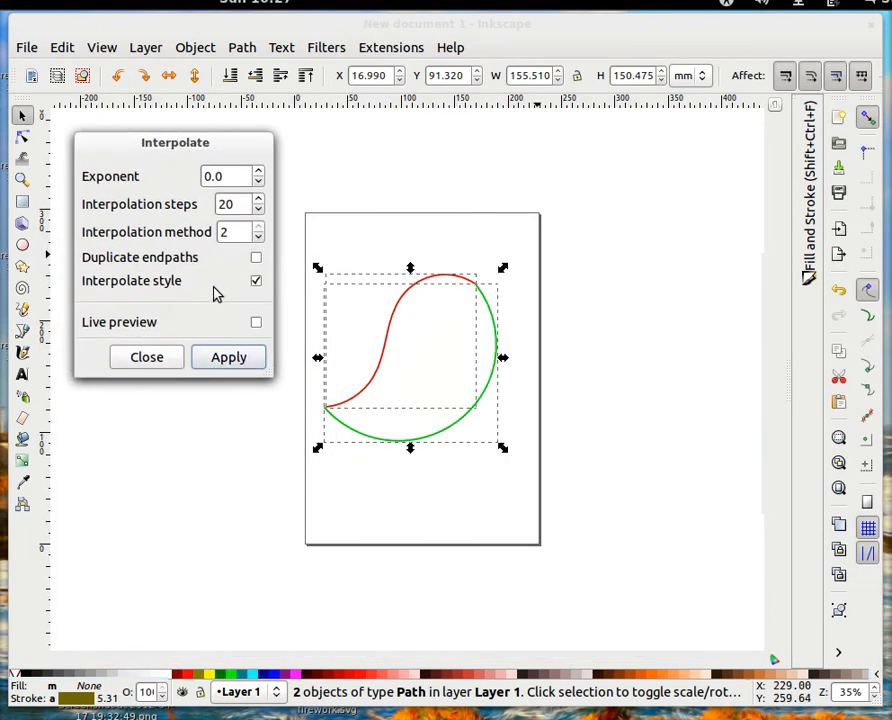
{"action": "left_click", "coordinate": [256, 322]}
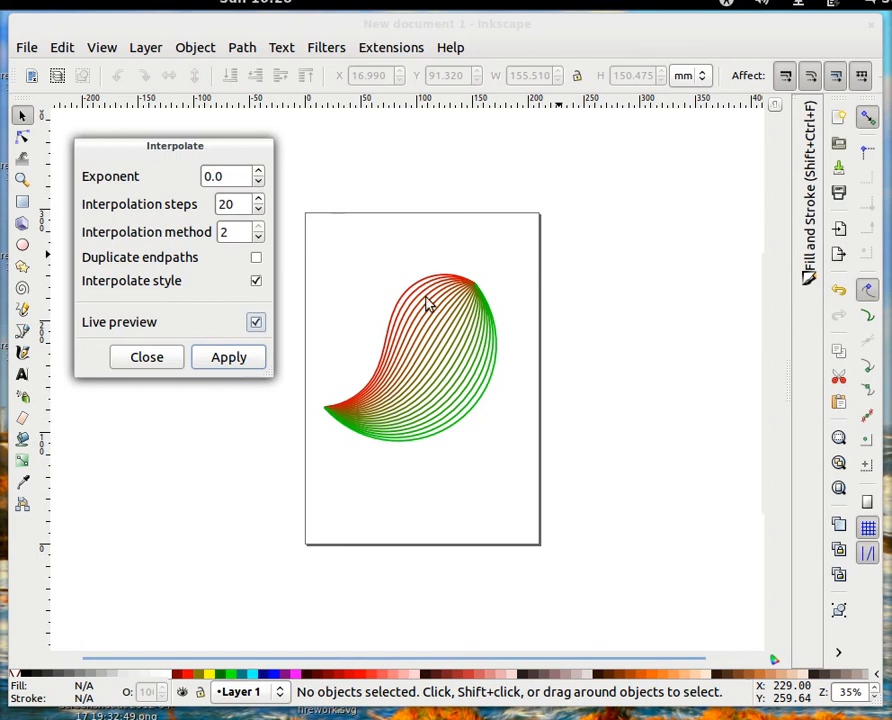
- Test more interpolation steps and higher and negative exponents, keeping 20 steps
{"action": "left_click", "coordinate": [258, 199]}
{"action": "left_click", "coordinate": [258, 199]}
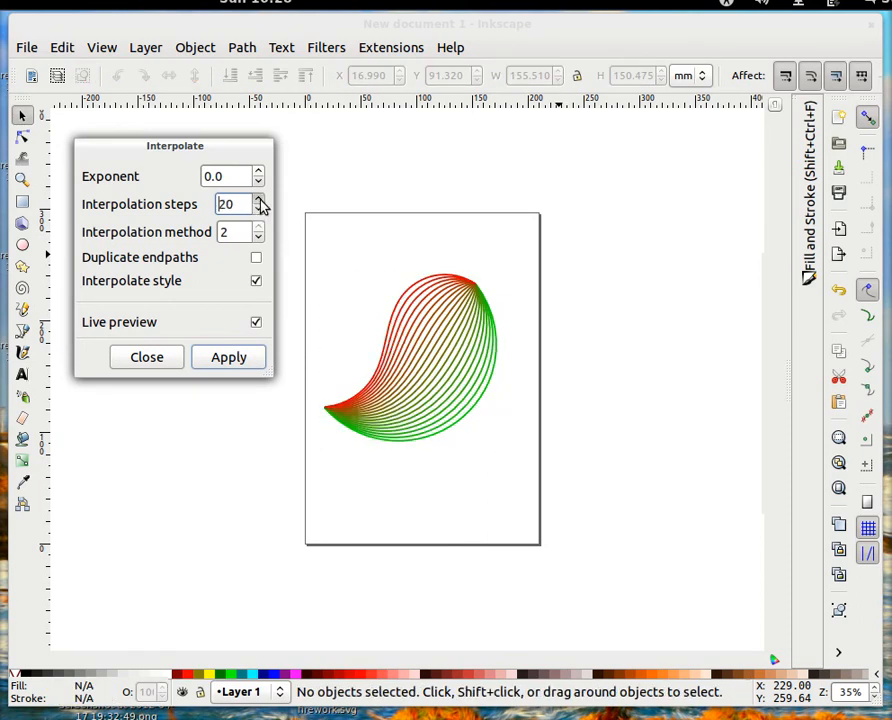
{"action": "left_click", "coordinate": [257, 200]}
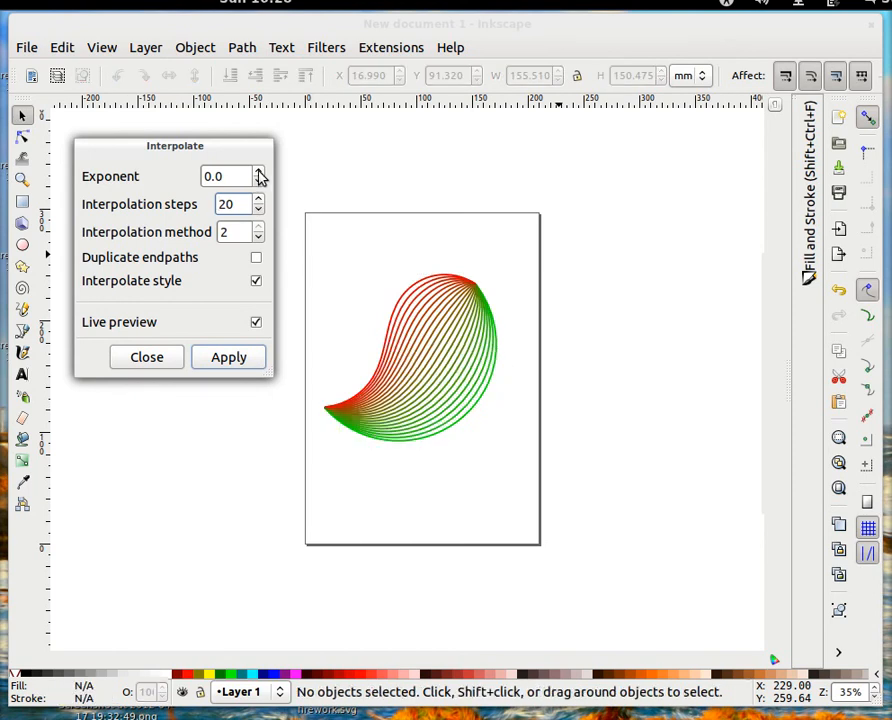
{"action": "left_click", "coordinate": [259, 172]}
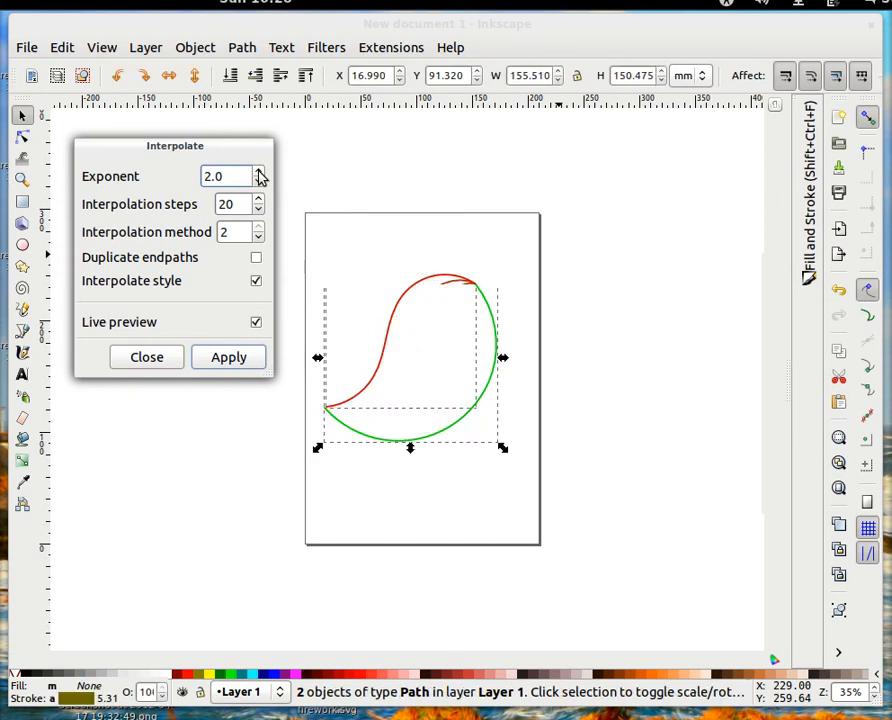
{"action": "left_click", "coordinate": [257, 185]}
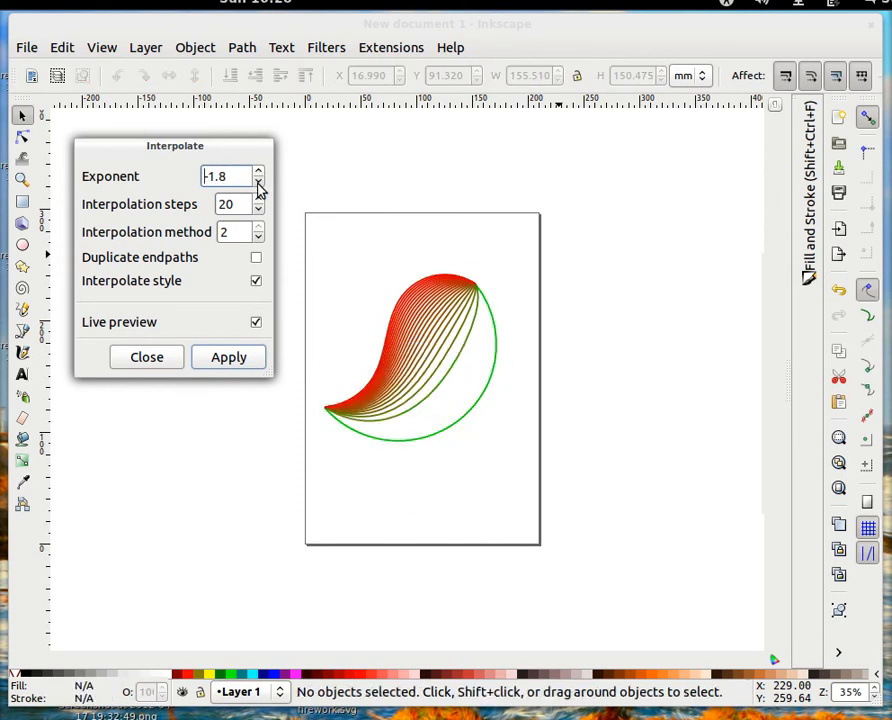
- Set the exponent to 0.0 and apply the interpolation
{"action": "double_click", "coordinate": [213, 175]}
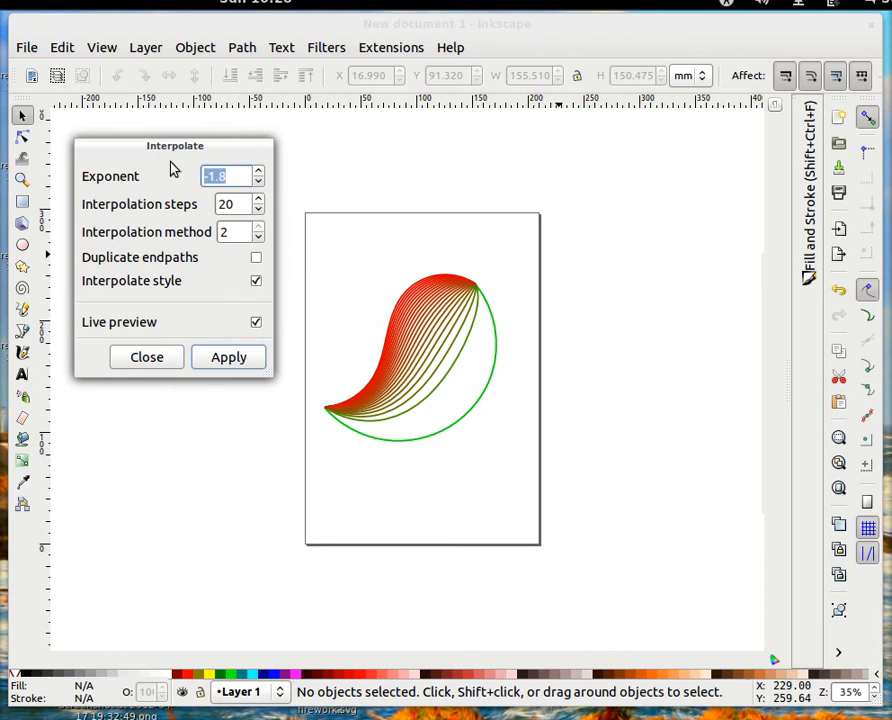
{"action": "type", "text": "0"}
{"action": "left_click", "coordinate": [244, 204]}
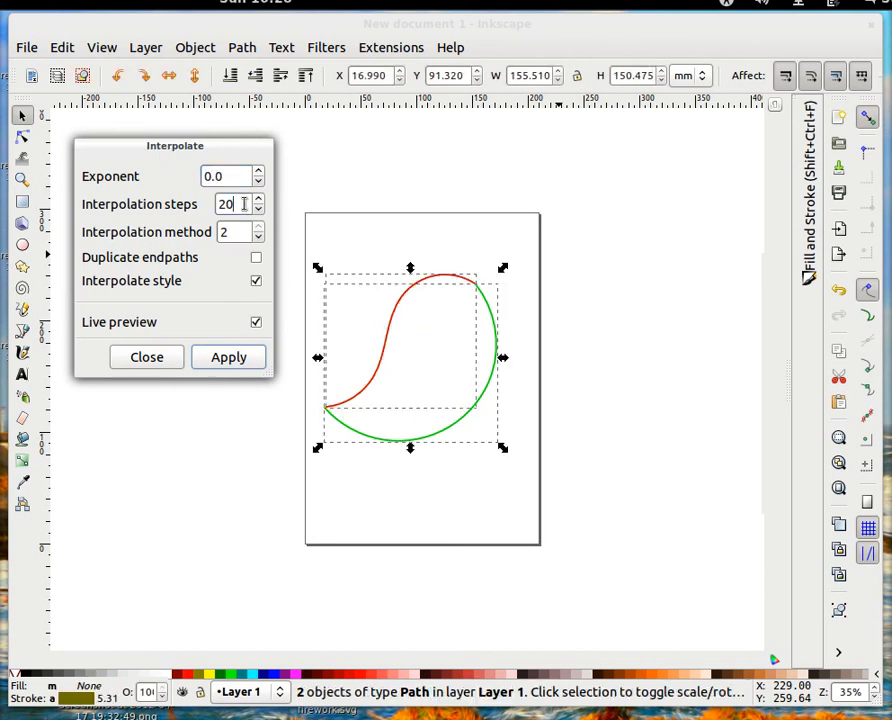
{"action": "left_click", "coordinate": [229, 357]}
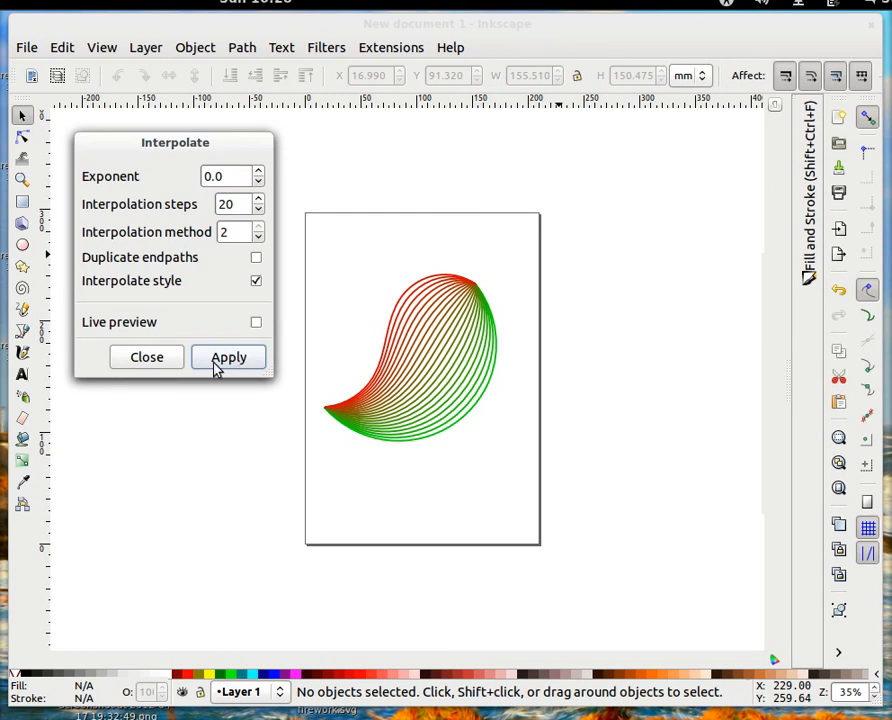
- Close the Interpolate dialog and rubber-band select the two paths together with the blend group
{"action": "left_click", "coordinate": [146, 359]}
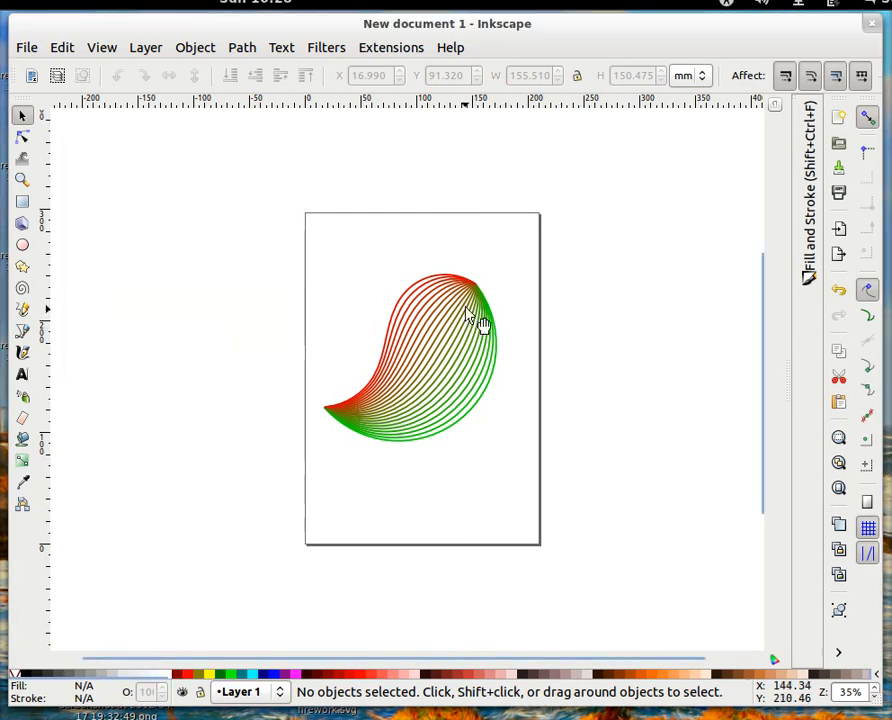
{"action": "mouse_move", "coordinate": [467, 287]}
{"action": "left_mouse_down"}
{"action": "mouse_move", "coordinate": [314, 300]}
{"action": "mouse_move", "coordinate": [266, 292]}
{"action": "mouse_move", "coordinate": [276, 240]}
{"action": "mouse_move", "coordinate": [265, 222]}
{"action": "mouse_move", "coordinate": [349, 267]}
{"action": "mouse_move", "coordinate": [463, 303]}
{"action": "mouse_move", "coordinate": [462, 287]}
{"action": "left_mouse_up"}
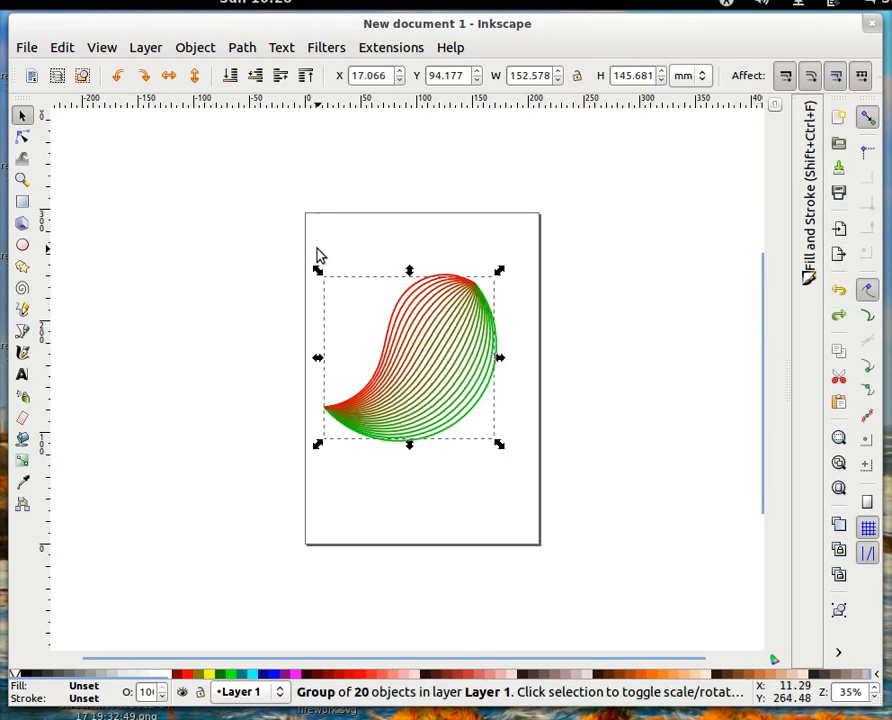
{"action": "left_click", "coordinate": [188, 258]}
{"action": "mouse_move", "coordinate": [186, 248]}
{"action": "left_mouse_down"}
{"action": "mouse_move", "coordinate": [598, 484]}
{"action": "mouse_move", "coordinate": [613, 521]}
{"action": "left_mouse_up"}
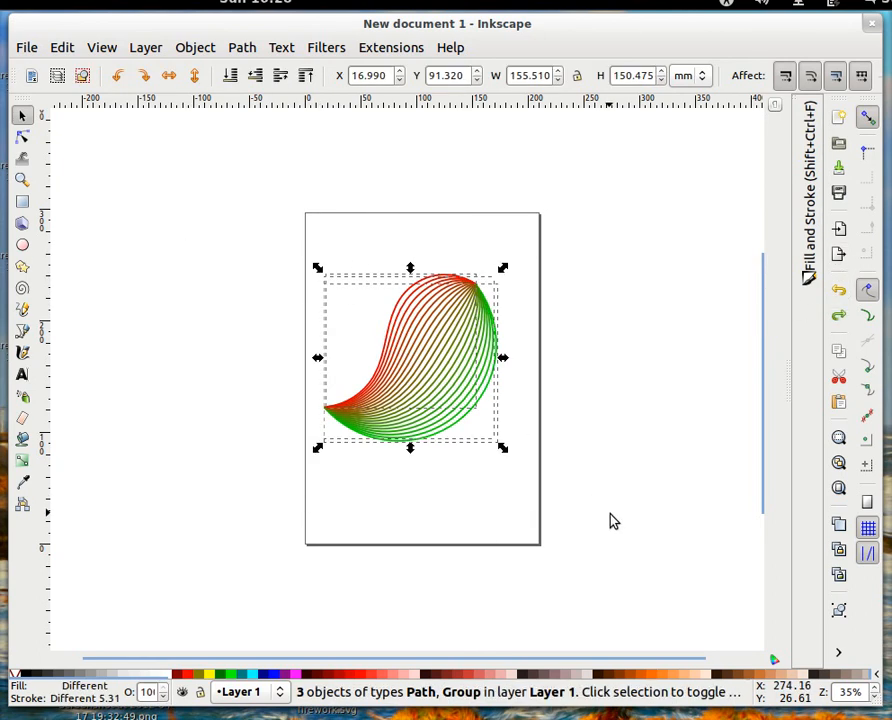
{"action": "left_click", "coordinate": [633, 365]}
{"action": "left_click_drag", "start_coordinate": [256, 242], "coordinate": [653, 517]}
- Ungroup the blend with Ctrl+Shift+G, then group all 22 curves with Ctrl+G
{"action": "key", "text": "ctrl"}
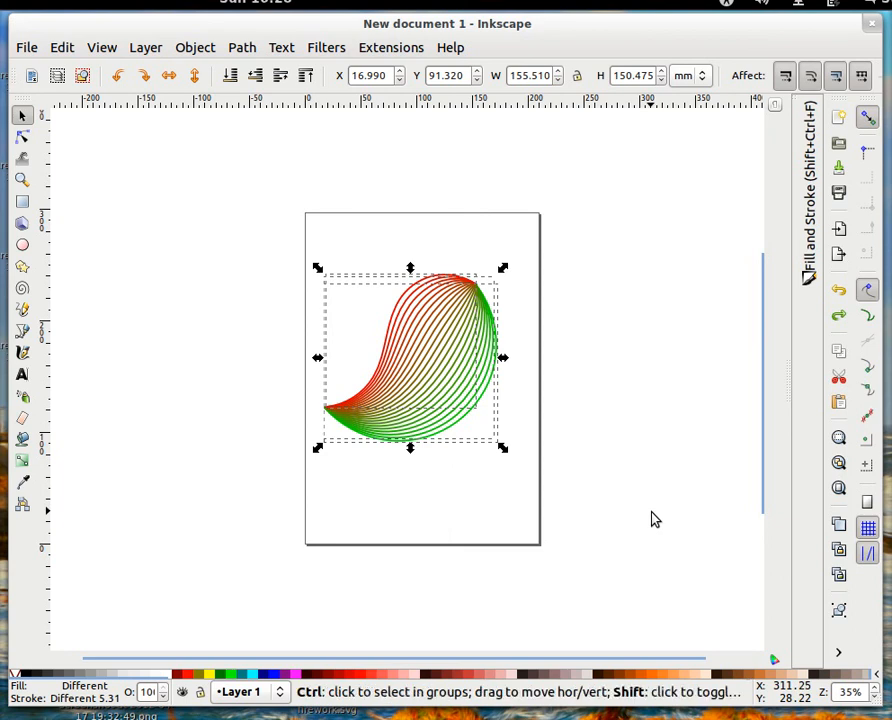
{"action": "key", "text": "ctrl+shift+g"}
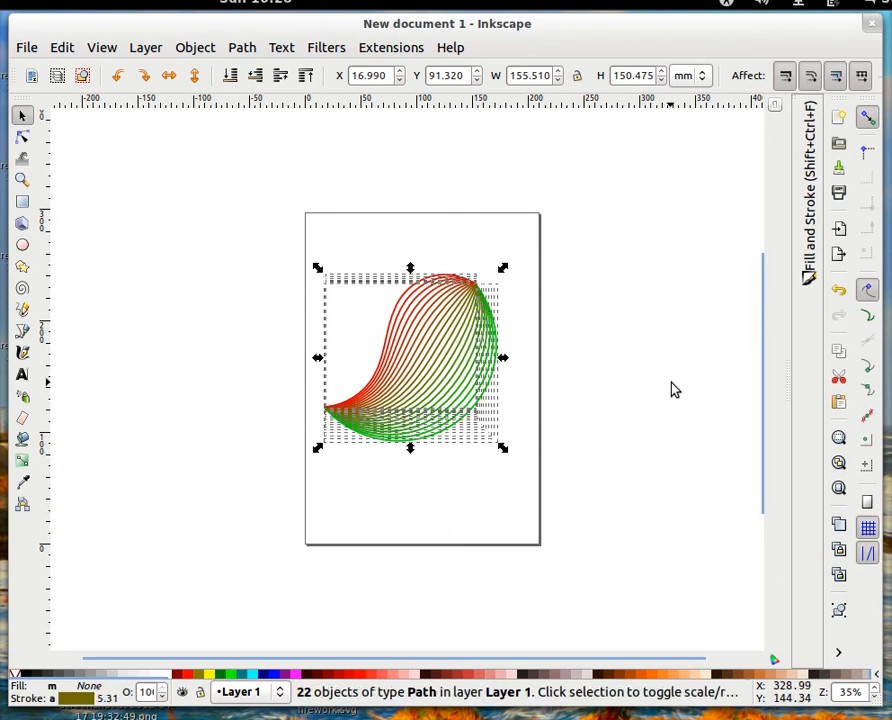
{"action": "left_click", "coordinate": [645, 375]}
{"action": "left_click_drag", "start_coordinate": [210, 228], "coordinate": [596, 531]}
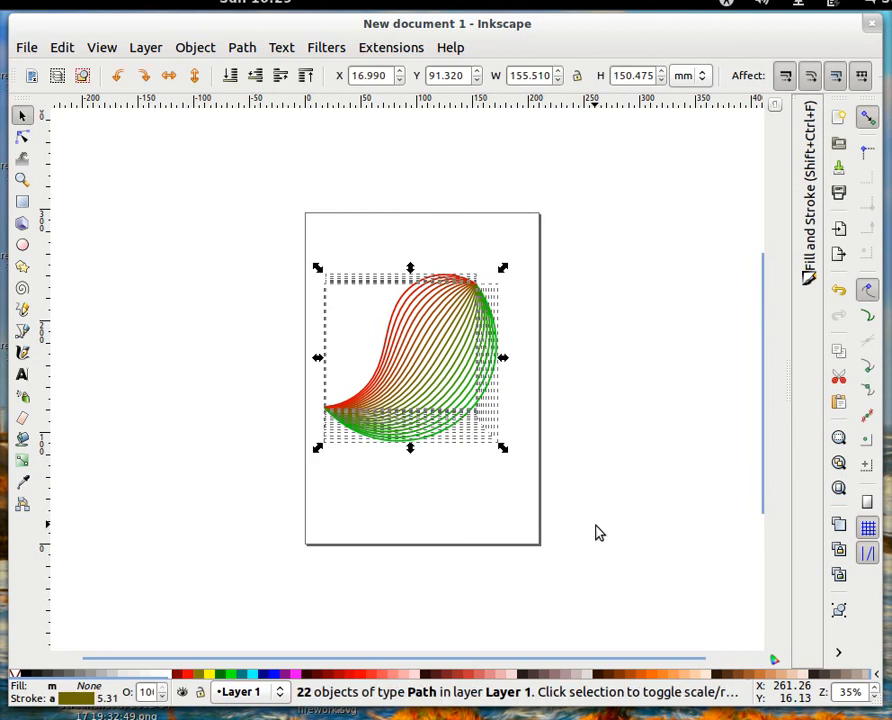
{"action": "key", "text": "ctrl+g"}
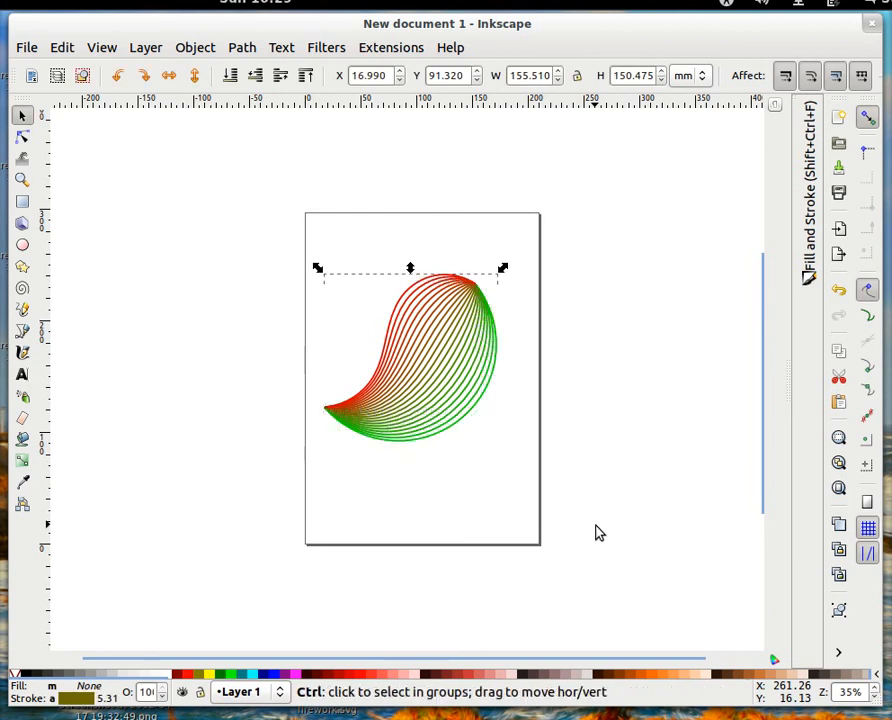
- Nudge the leaf group slightly higher on the page and deselect it
{"action": "mouse_move", "coordinate": [444, 337]}
{"action": "left_mouse_down"}
{"action": "mouse_move", "coordinate": [250, 296]}
{"action": "mouse_move", "coordinate": [229, 275]}
{"action": "mouse_move", "coordinate": [448, 318]}
{"action": "mouse_move", "coordinate": [439, 311]}
{"action": "left_mouse_up"}
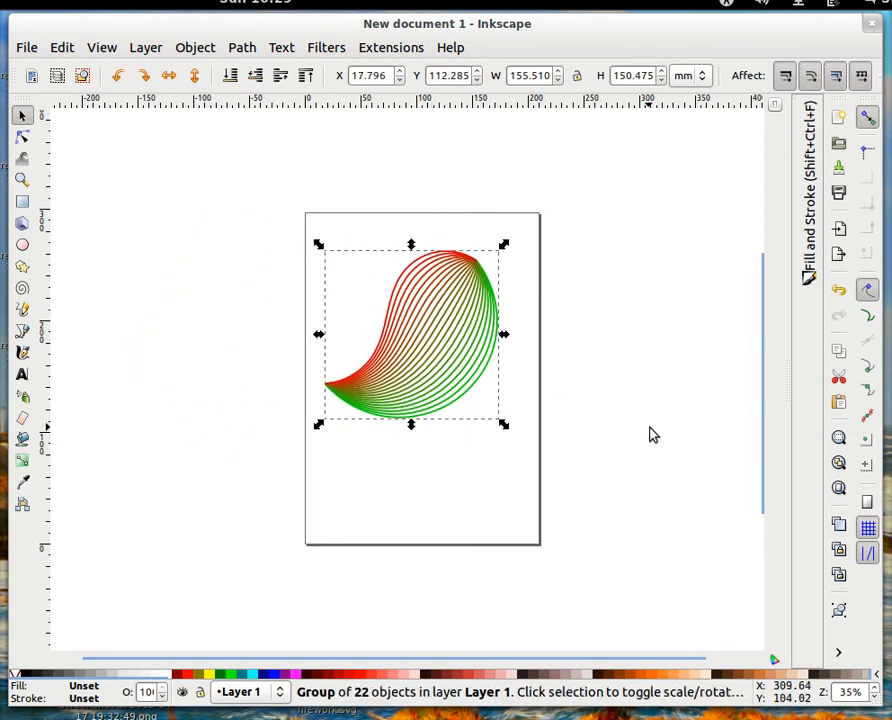
{"action": "left_click", "coordinate": [644, 427]}
{"action": "left_click_drag", "start_coordinate": [495, 412], "coordinate": [348, 404]}
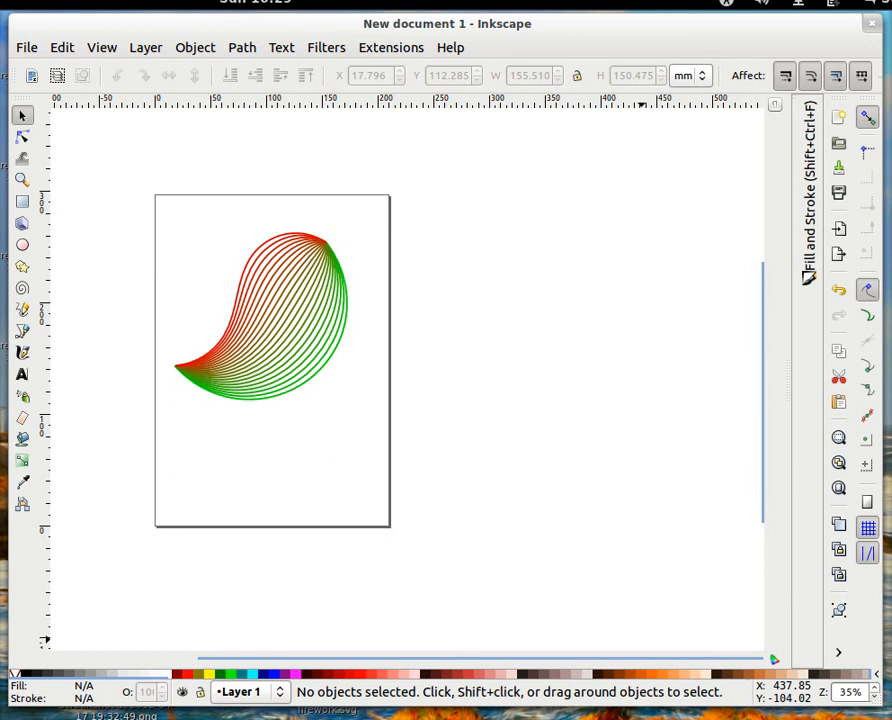
{"action": "right_click", "coordinate": [880, 716]}
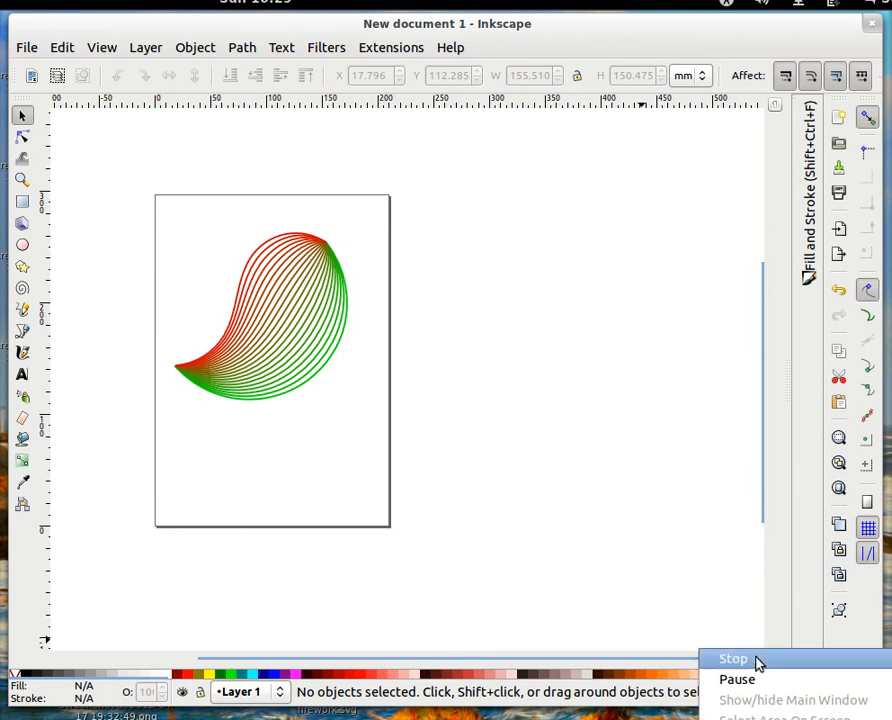